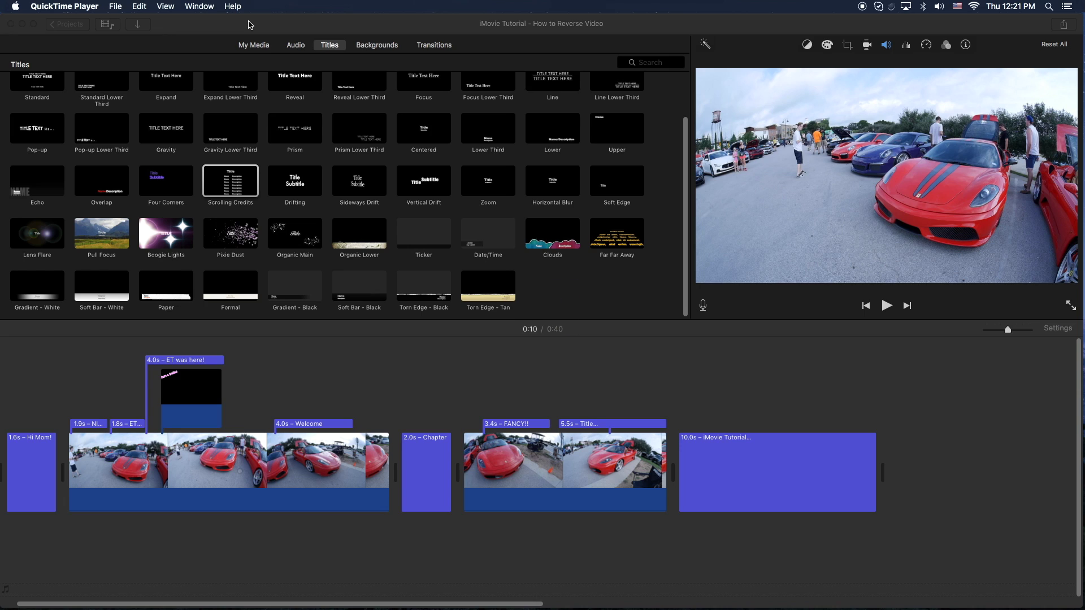
Scrub through the finished project's titles and credits, then place the 26.5-second car clip on a new timeline
click(31, 351)
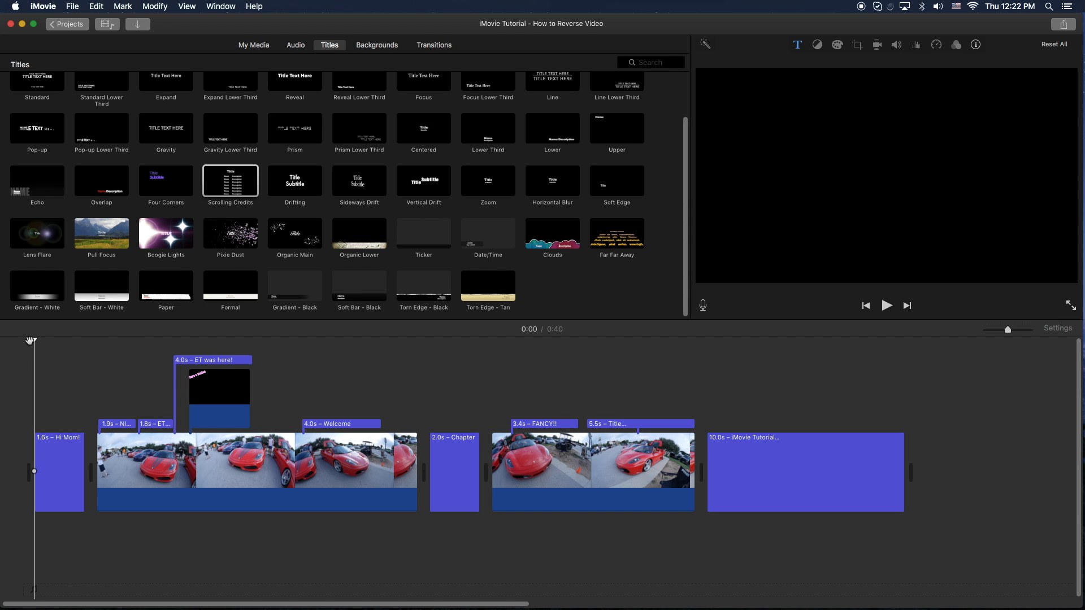
drag(31, 340, 131, 371)
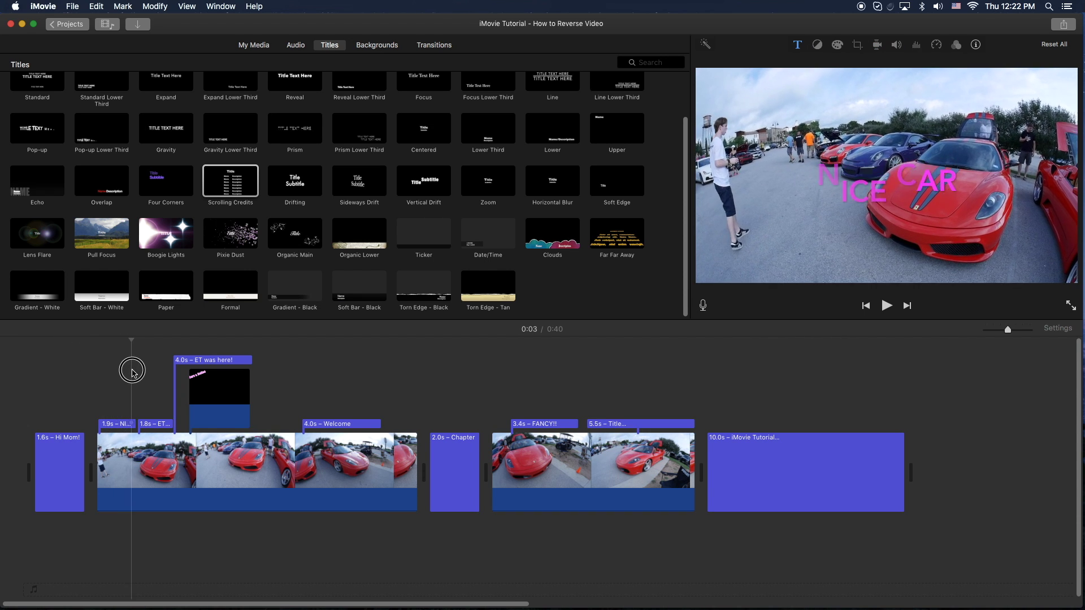
drag(132, 371, 536, 406)
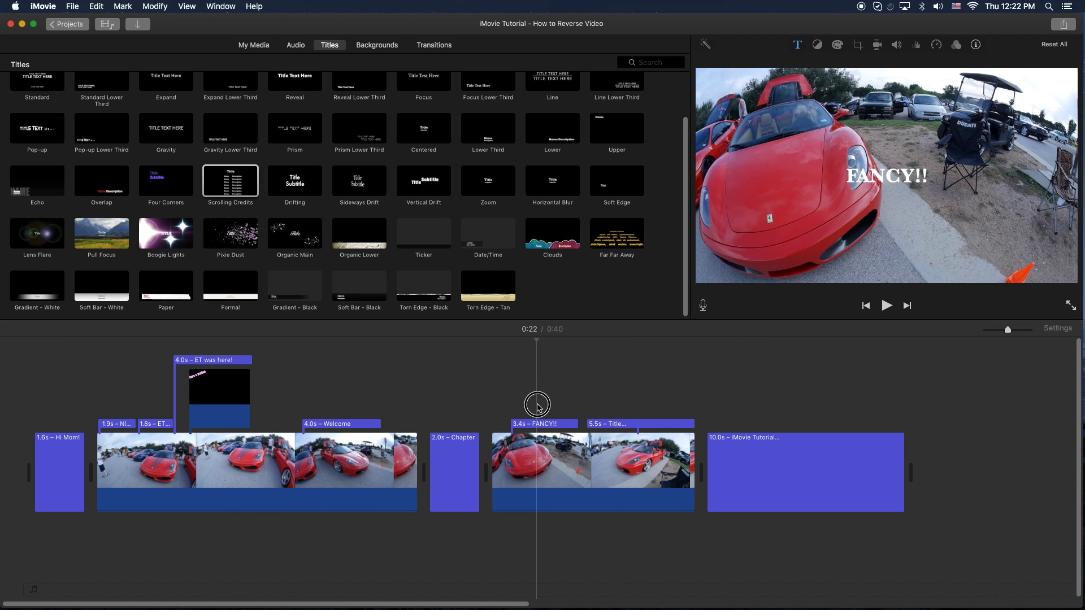
mouse_move(536, 406)
mouse_down()
mouse_move(653, 429)
mouse_move(827, 419)
mouse_up()
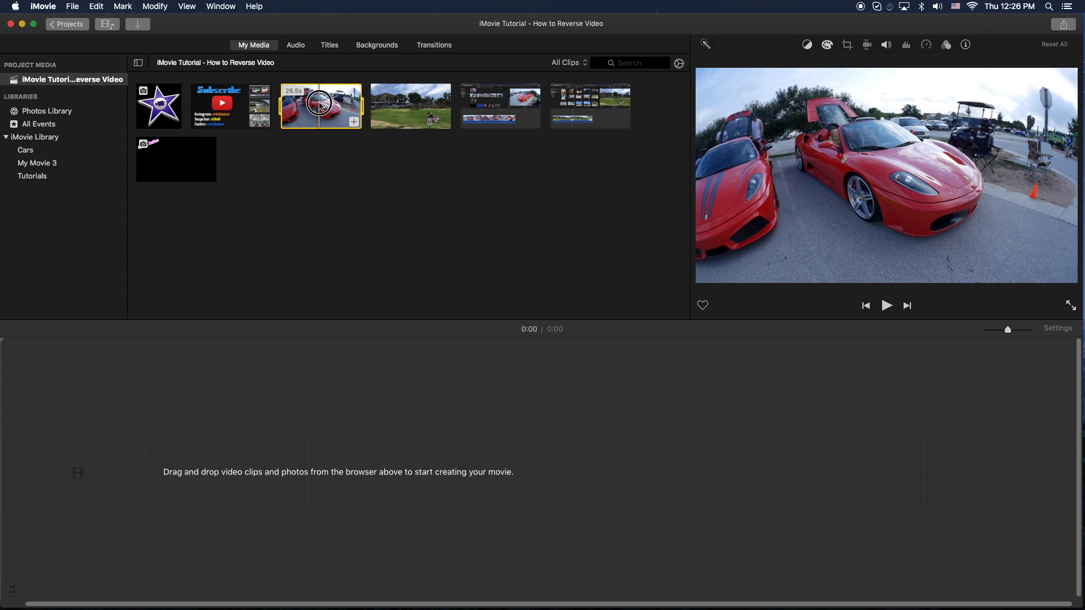
drag(314, 106, 195, 436)
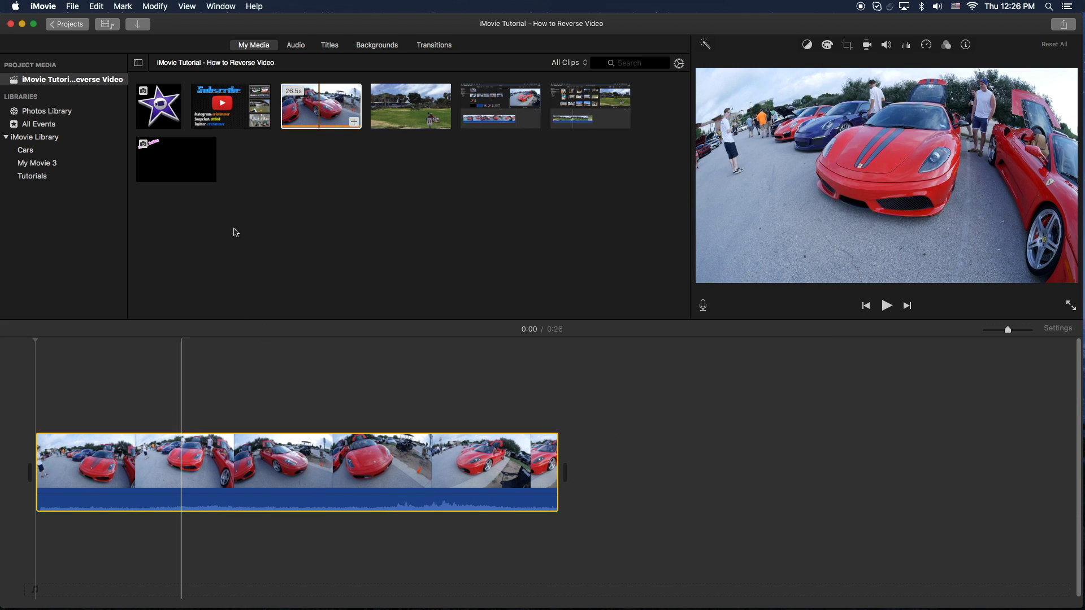
Show the Titles browser with its title style thumbnails
click(329, 46)
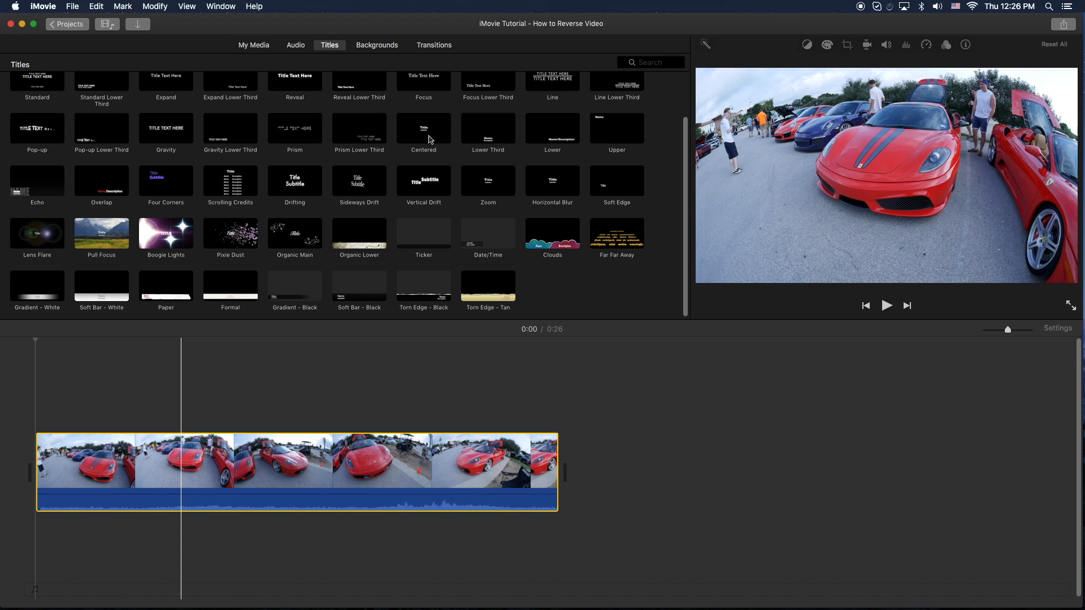
scroll(394, 164, up, 2)
scroll(393, 164, down, 2)
scroll(394, 164, up, 2)
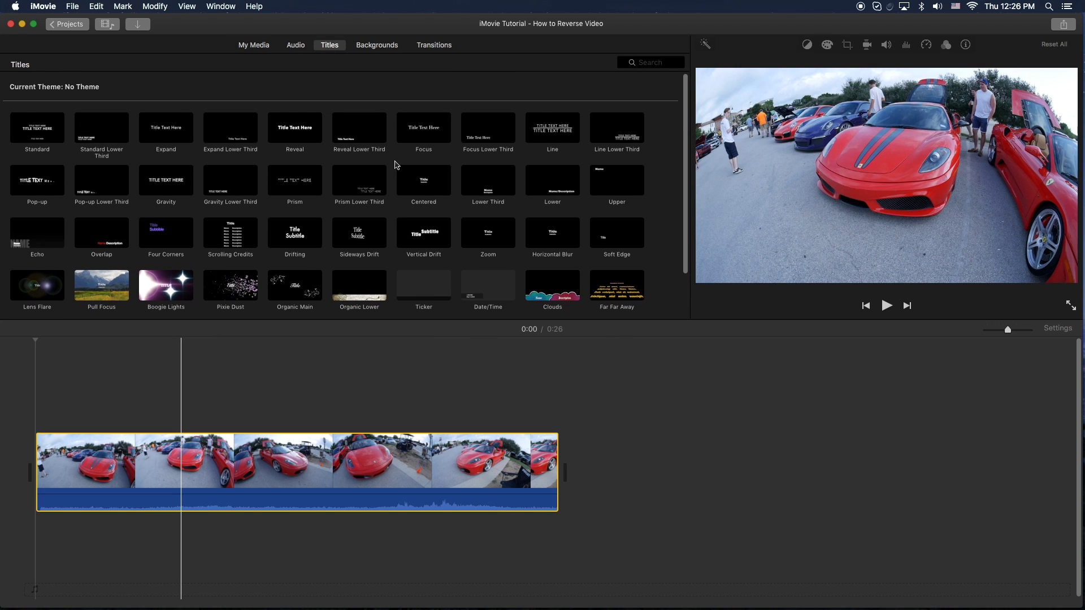
scroll(395, 164, down, 2)
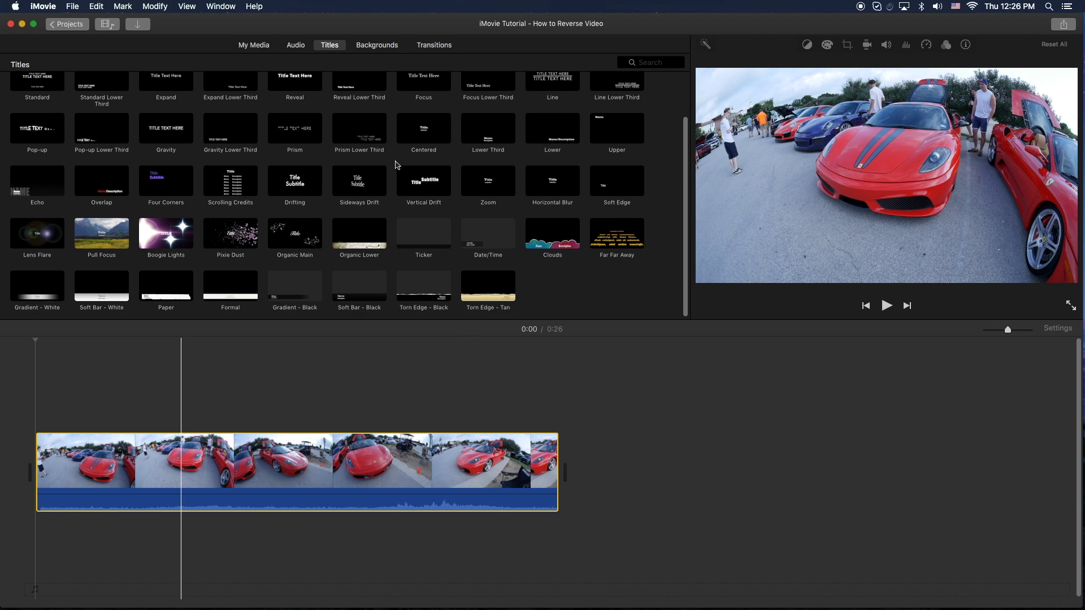
scroll(395, 164, up, 2)
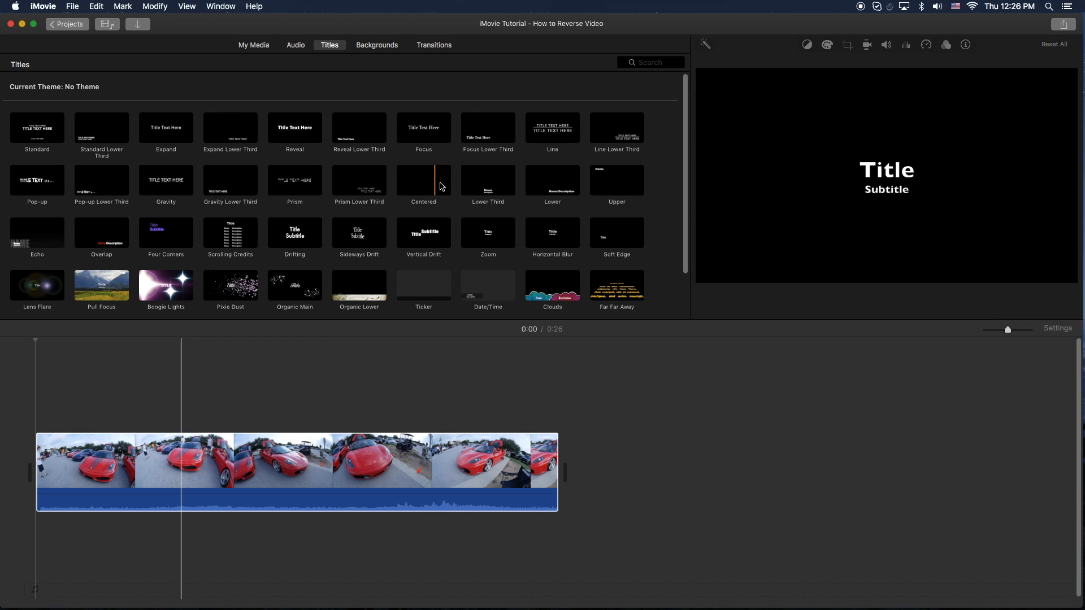
Place a Centered title at the start of the timeline, ahead of the car clip, and play it
drag(426, 178, 12, 454)
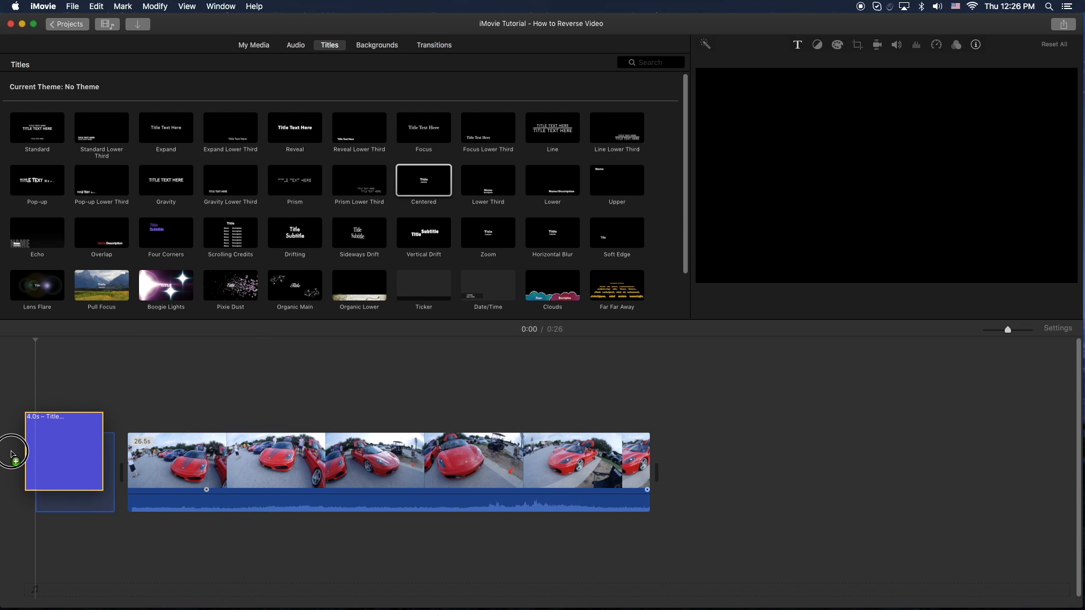
drag(13, 453, 12, 479)
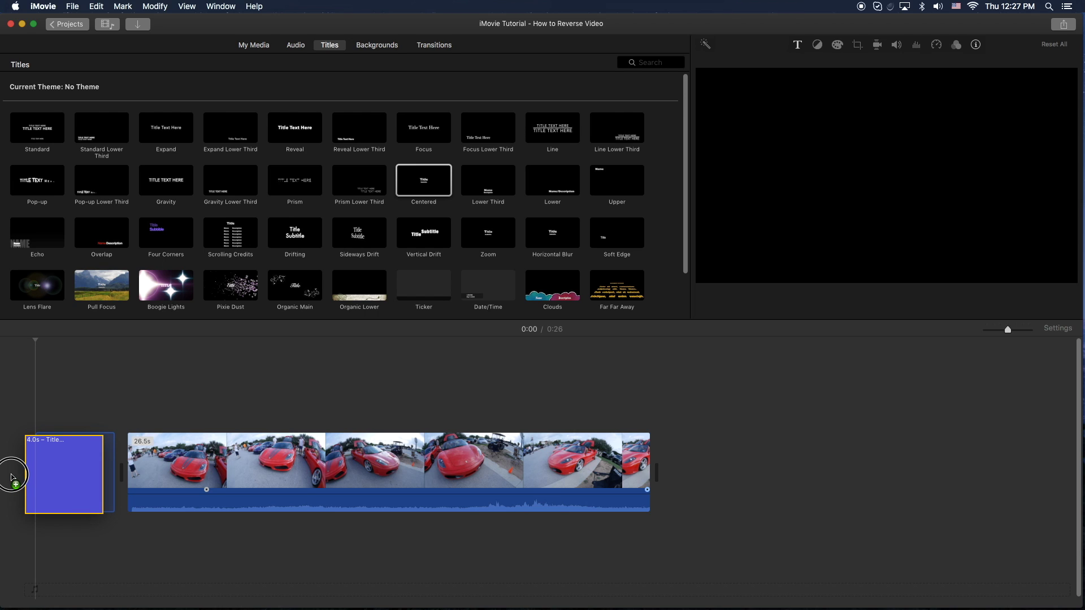
mouse_move(13, 480)
mouse_down()
mouse_move(77, 406)
mouse_move(21, 474)
mouse_up()
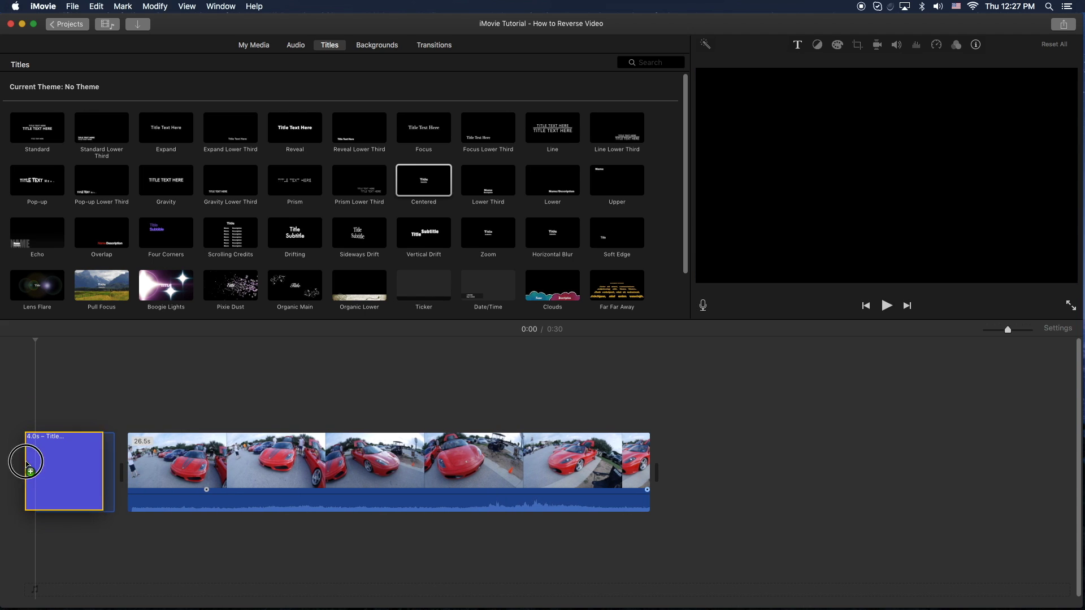
drag(22, 467, 7, 471)
key(space)
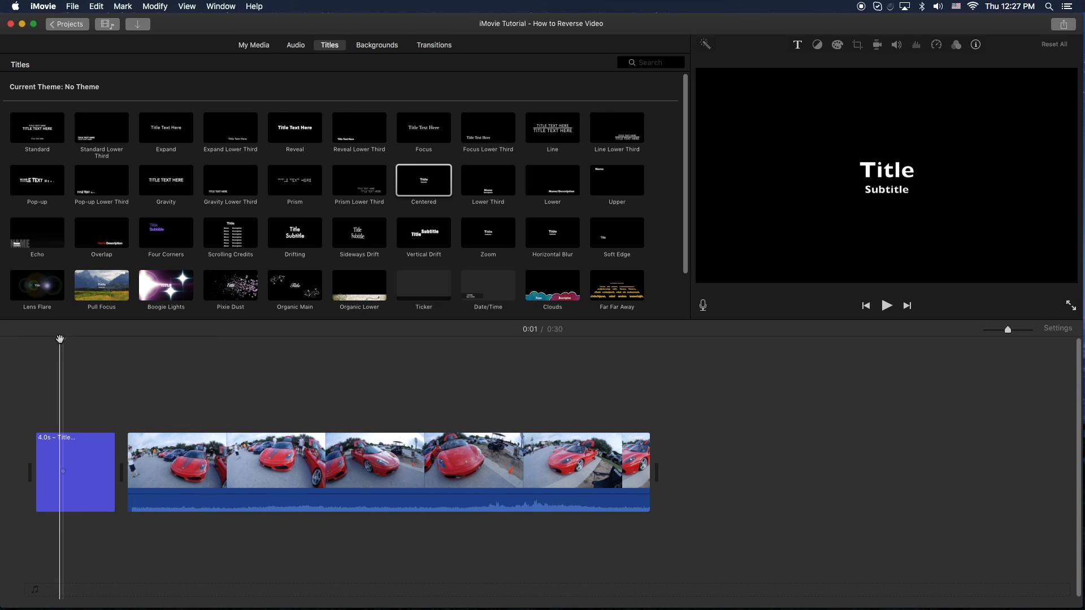
Keep the Centered title before the car clip, trim it to 1.7 seconds, and play the opening
drag(60, 339, 140, 366)
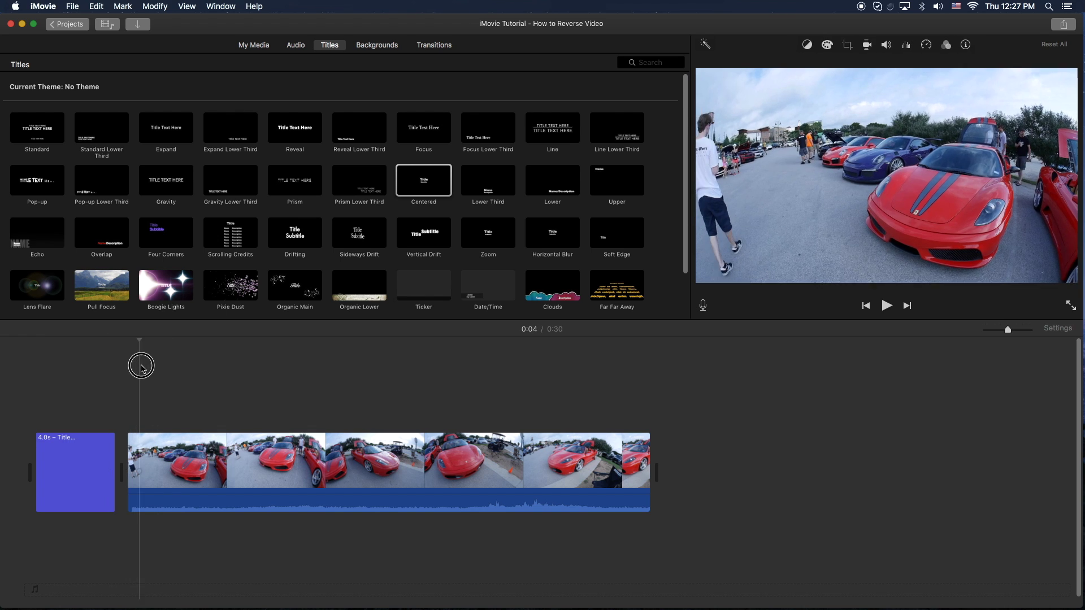
drag(141, 367, 68, 383)
drag(56, 458, 47, 396)
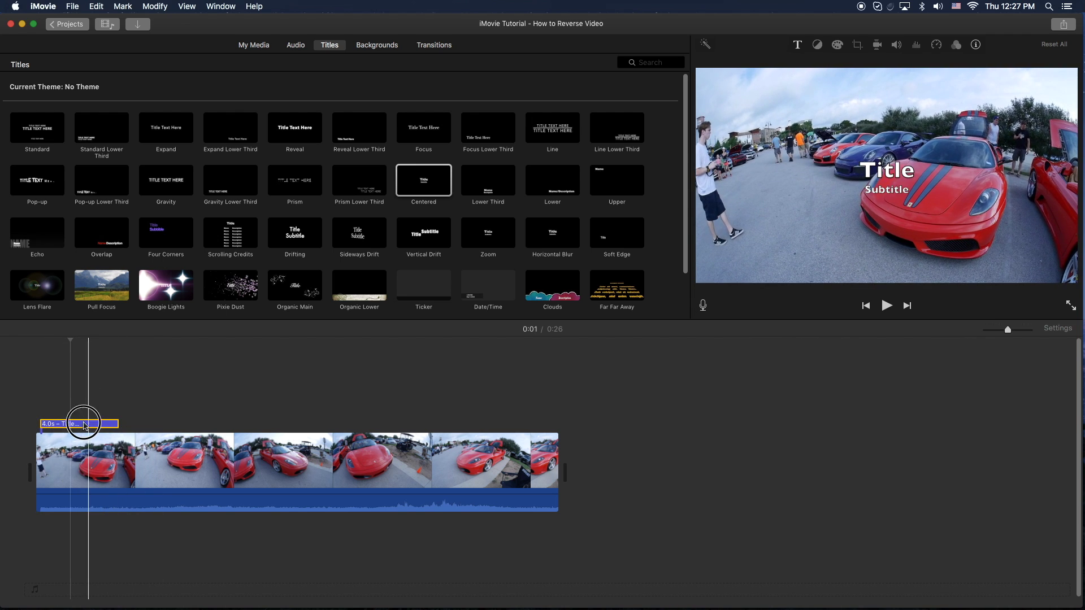
drag(83, 424, 54, 463)
click(52, 462)
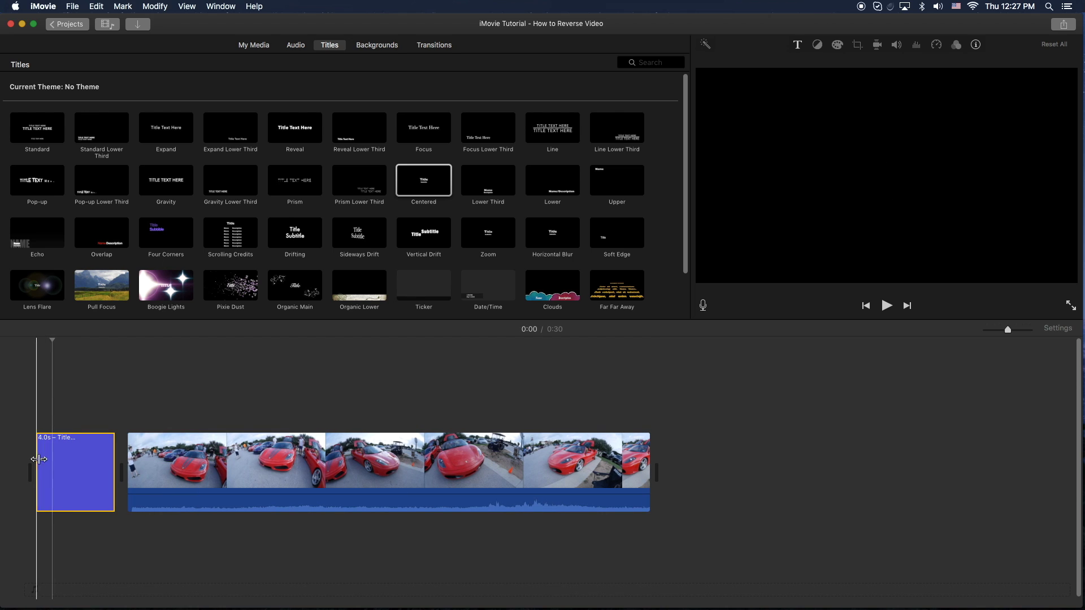
drag(104, 451, 71, 467)
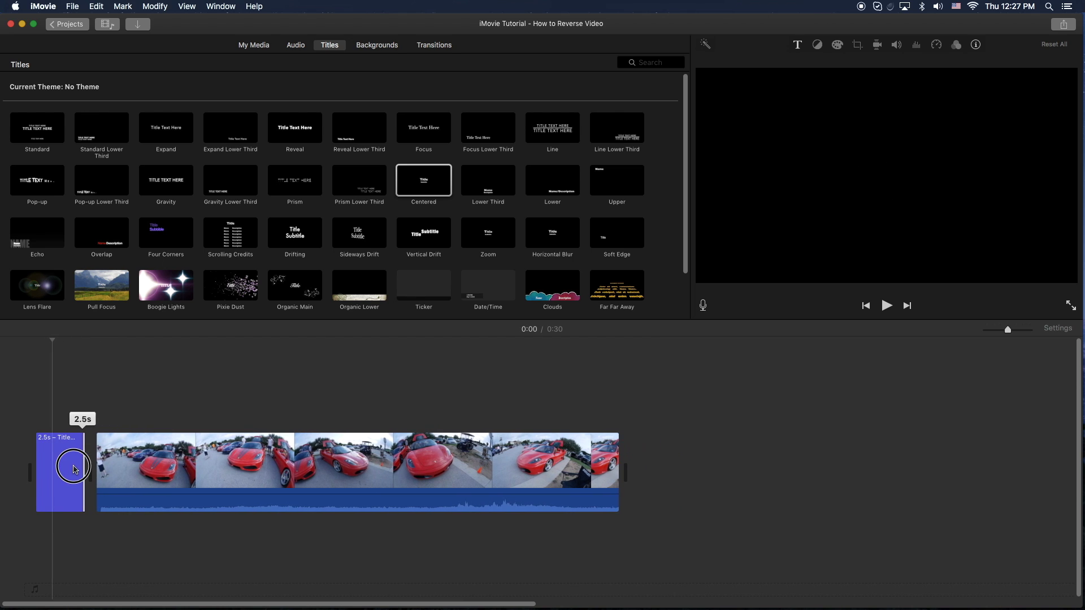
mouse_move(70, 468)
mouse_down()
mouse_move(441, 437)
mouse_move(255, 470)
mouse_move(77, 474)
mouse_move(35, 499)
mouse_move(16, 499)
mouse_move(13, 465)
mouse_up()
key(space)
key(space)
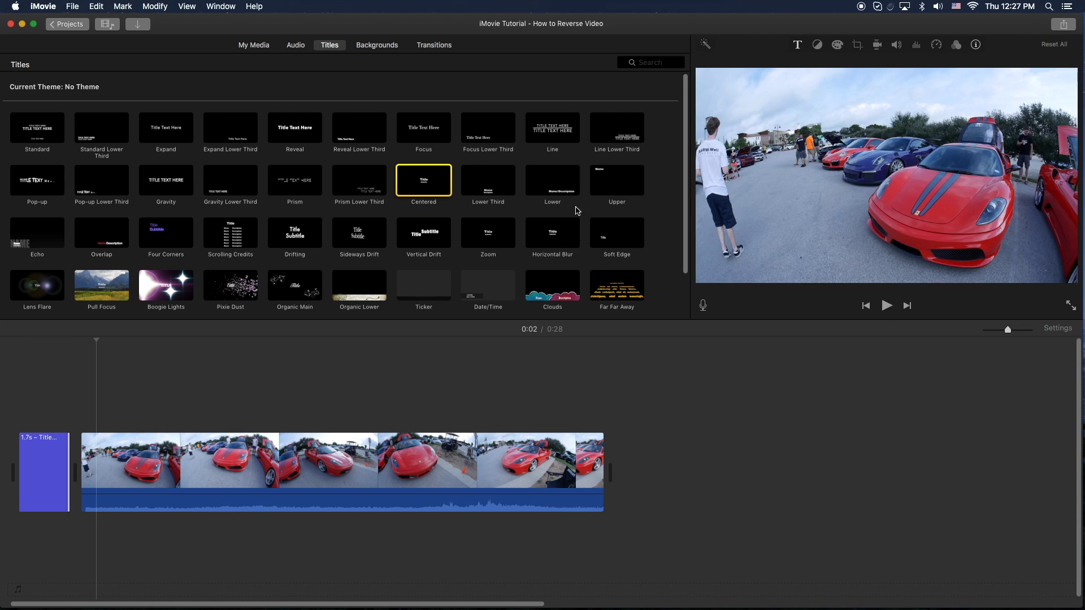
scroll(575, 210, down, 1)
Overlay a 10-second Scrolling Credits title on the car clip's final seconds and play it
click(219, 229)
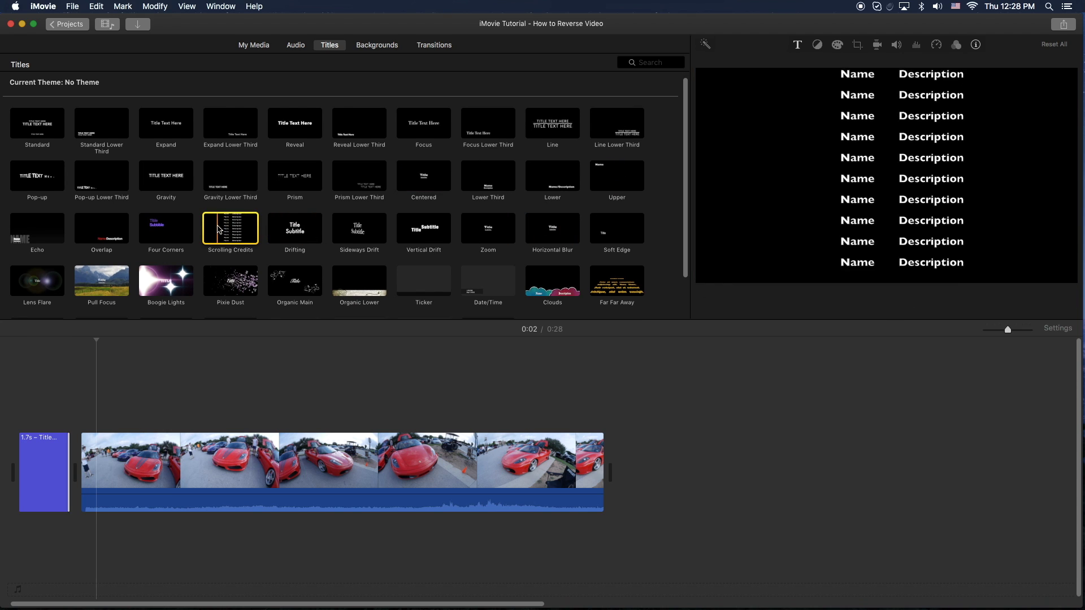
drag(219, 229, 610, 467)
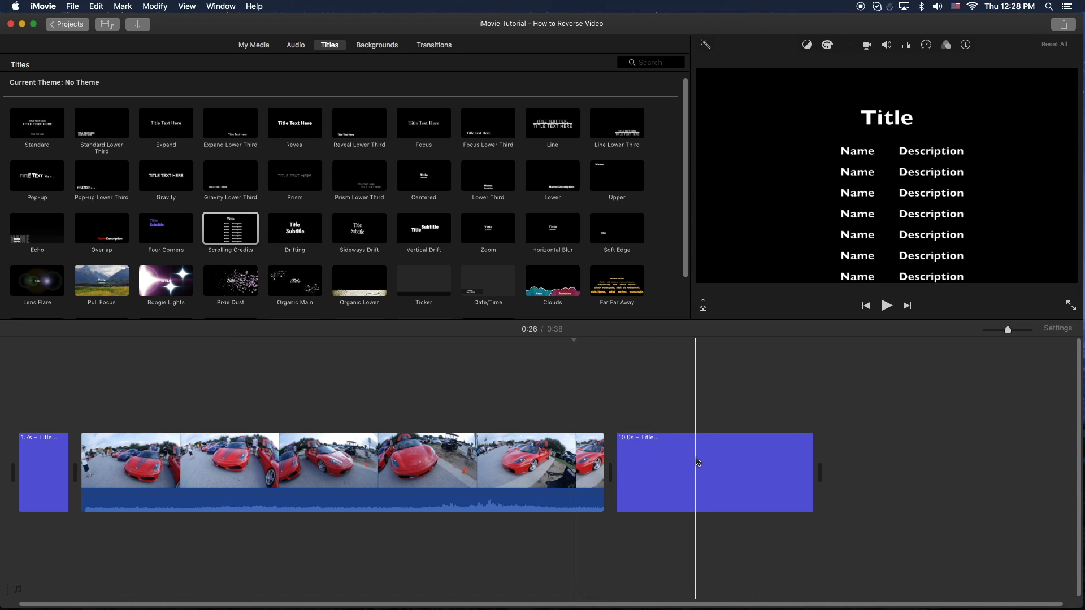
drag(694, 464, 599, 392)
click(513, 397)
key(space)
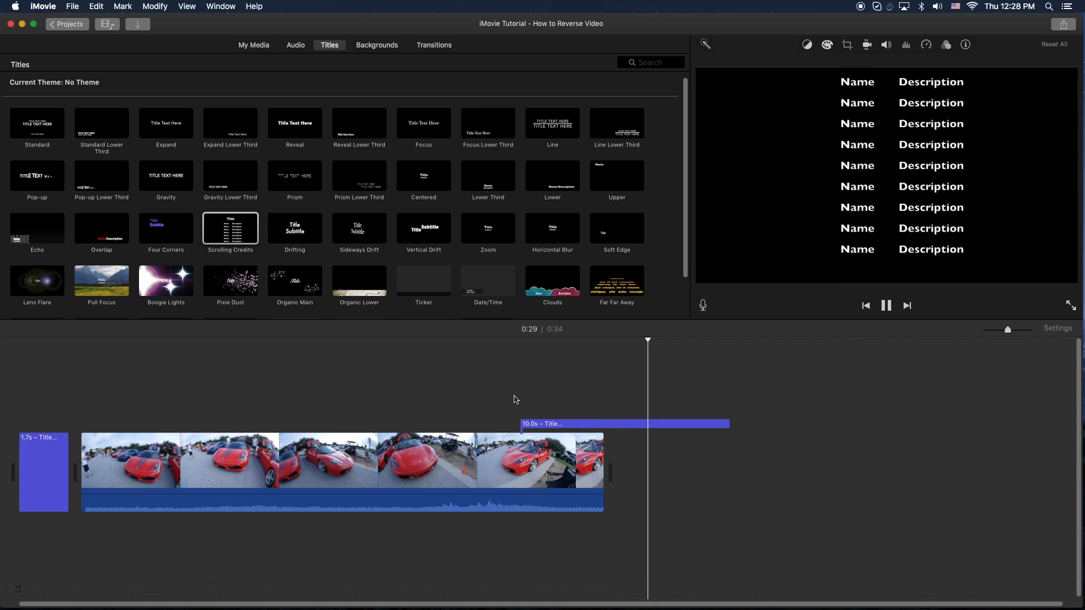
click(576, 424)
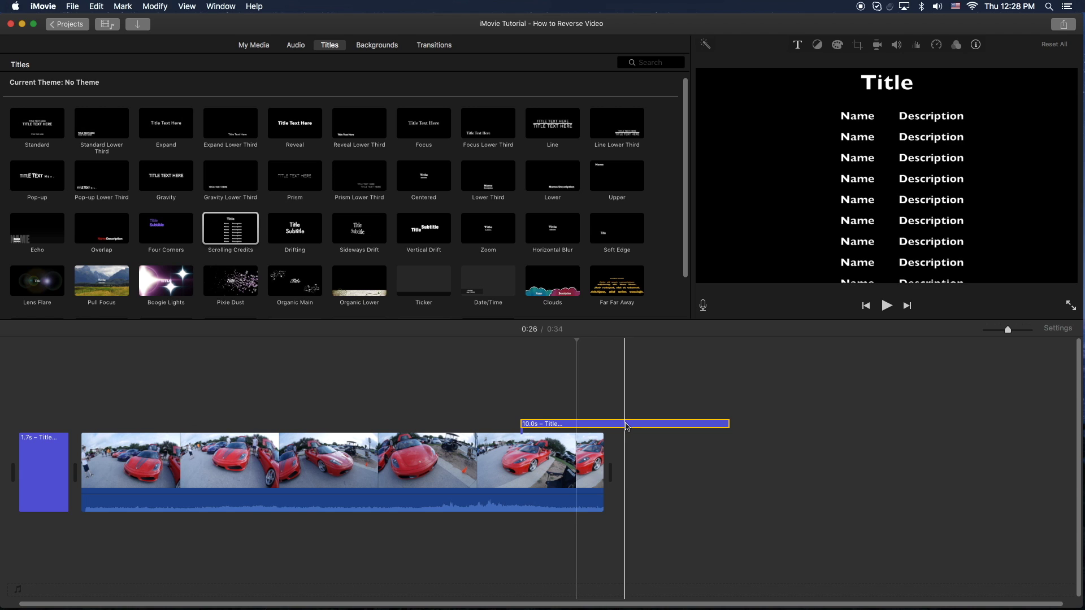
Add a 4-second Red background after the car clip and preview the credits over it
click(382, 48)
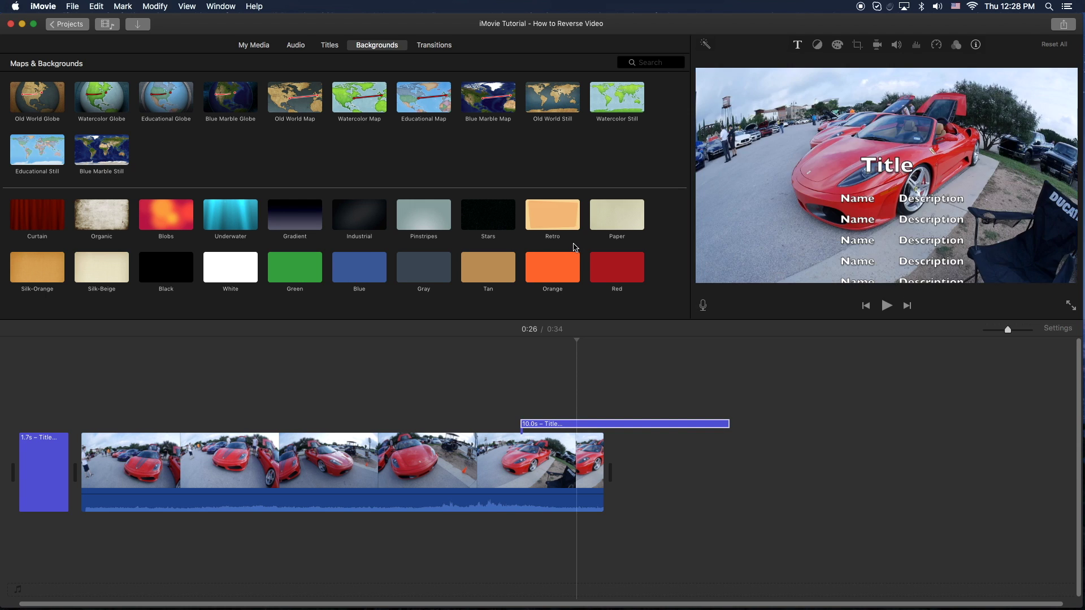
drag(614, 267, 610, 480)
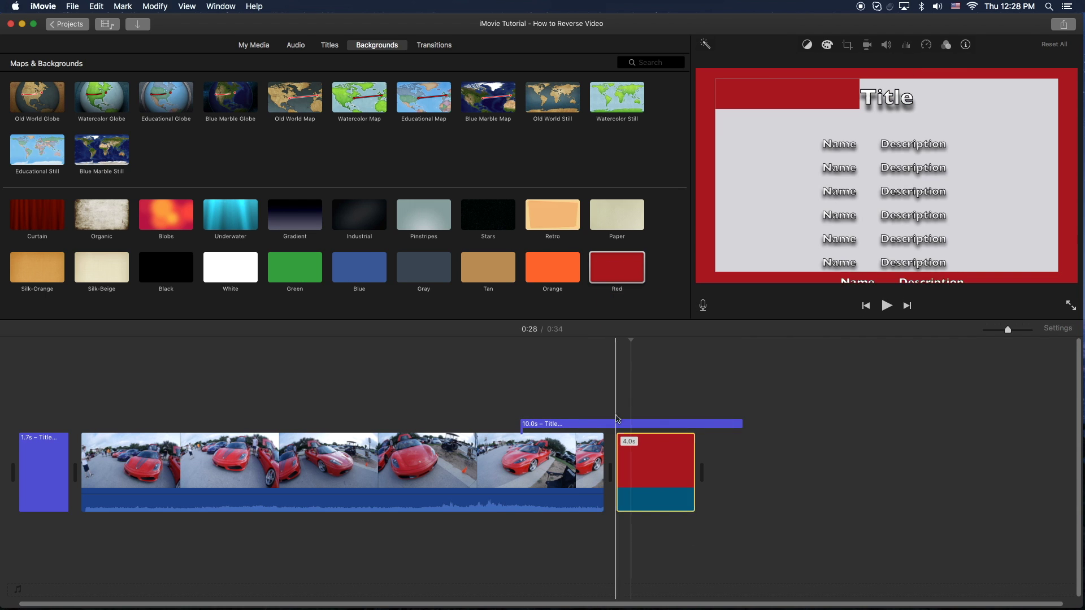
key(space)
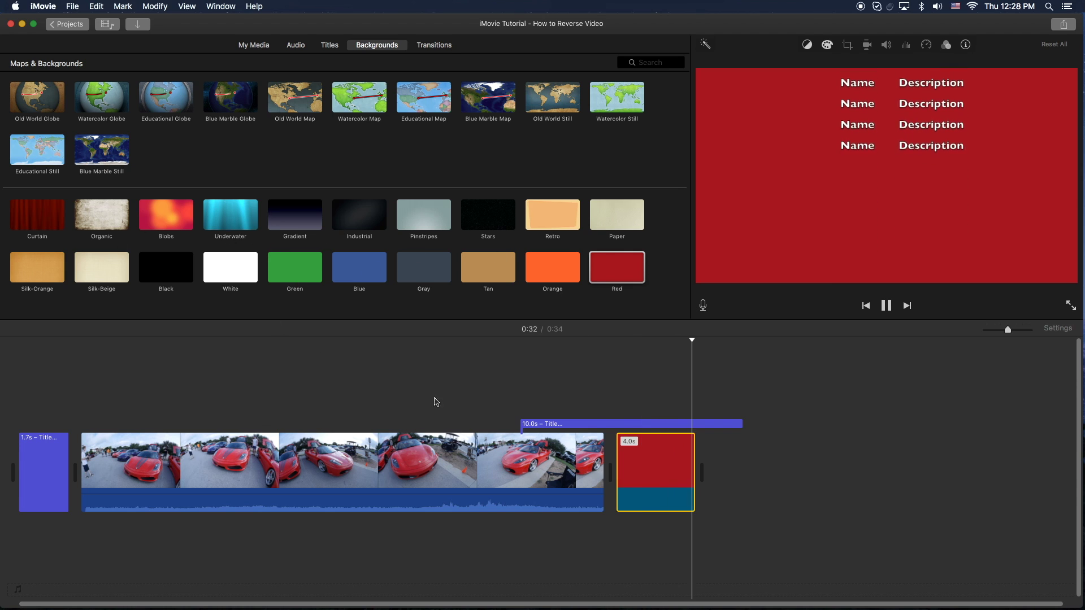
click(636, 451)
key(space)
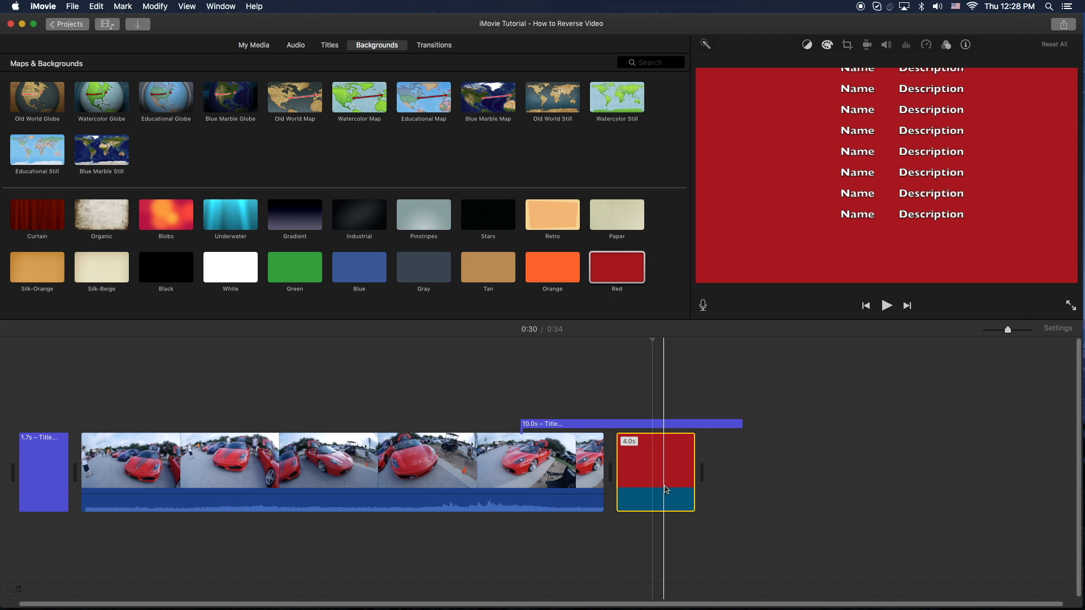
click(305, 461)
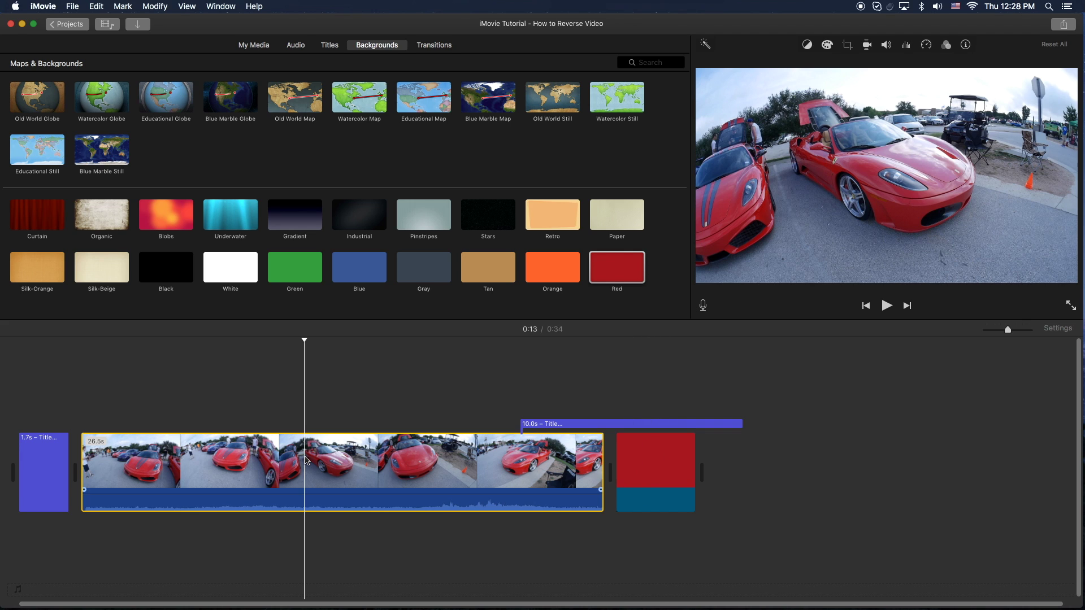
Split the car clip in two at the playhead with Cmd+B and show the Titles browser
right_click(306, 461)
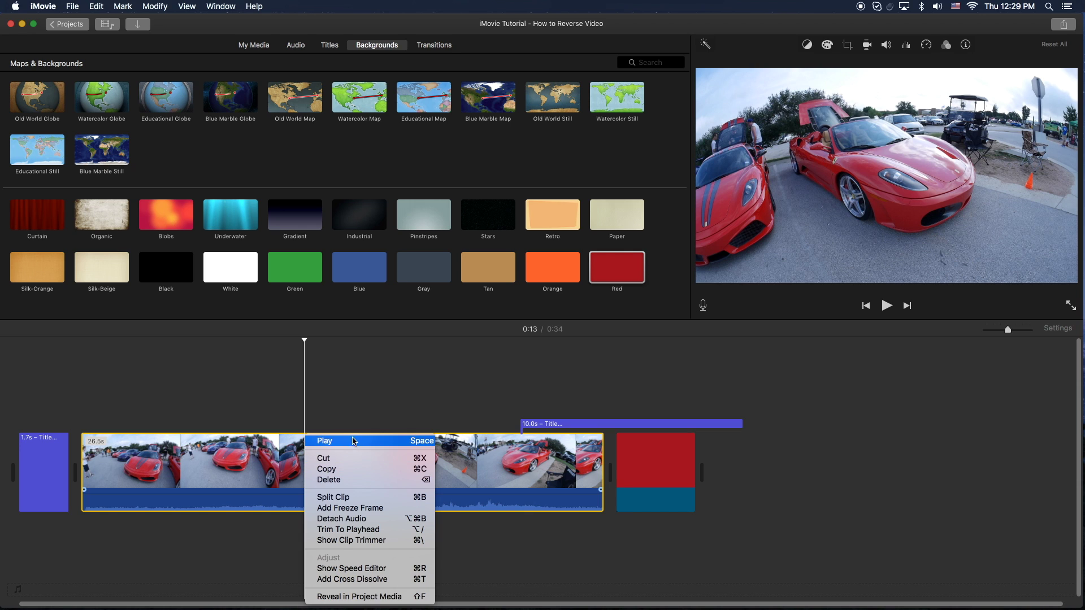
click(312, 413)
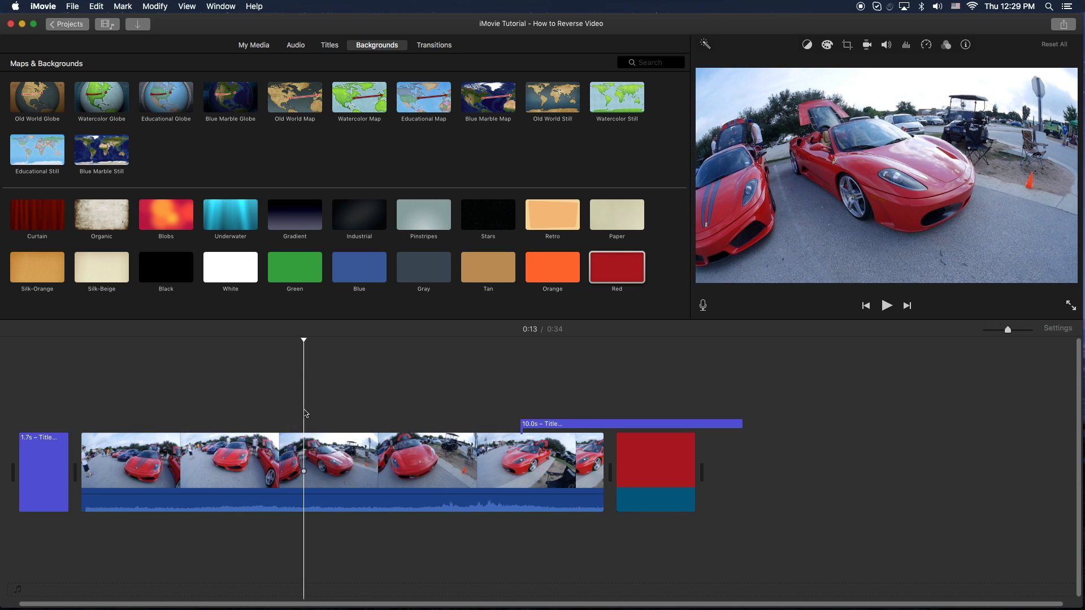
key(super+b)
click(343, 458)
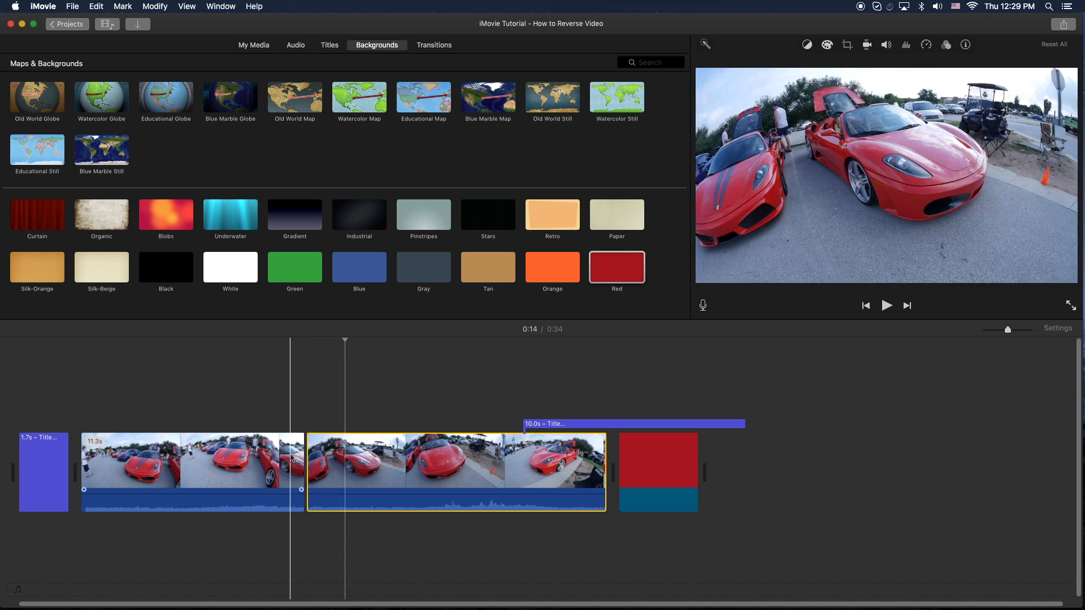
key(super+3)
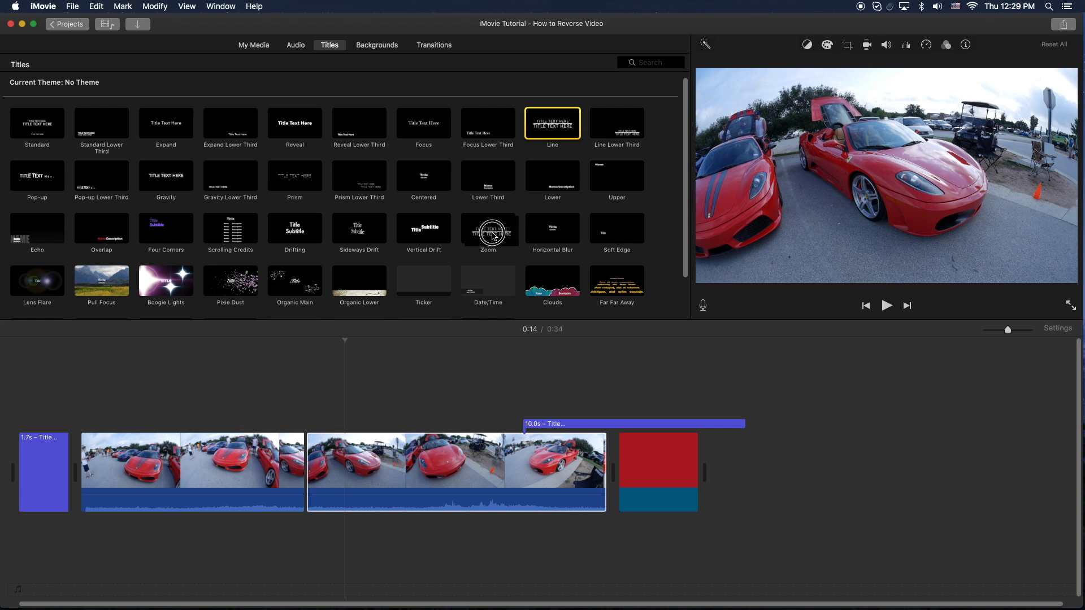
Insert a Line title between the halves, split the later clip at 0:22, and add another title there
drag(557, 123, 308, 461)
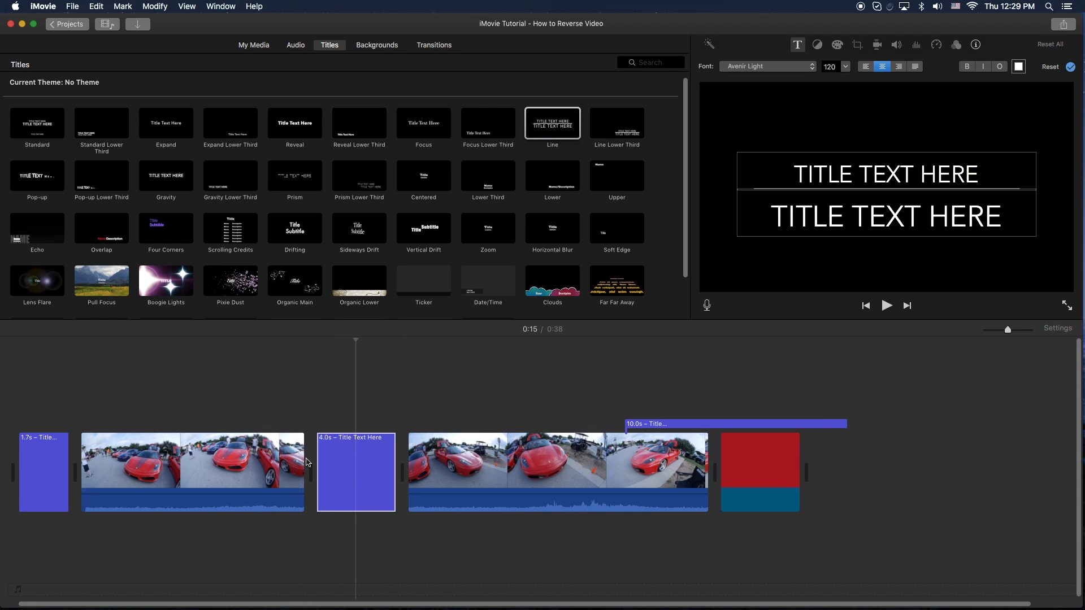
right_click(519, 453)
click(518, 454)
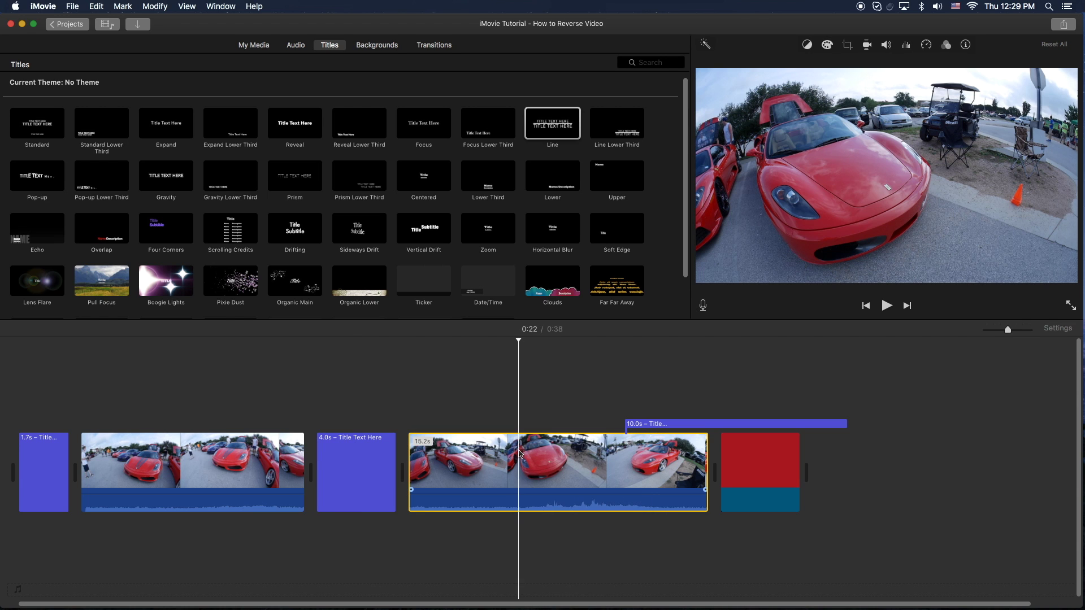
right_click(519, 454)
click(537, 499)
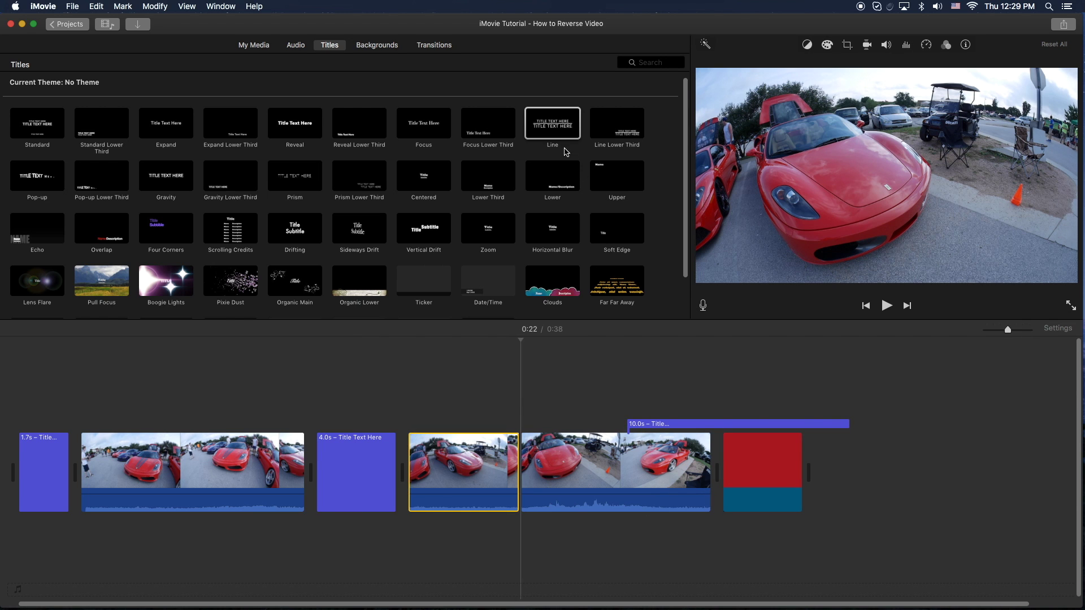
mouse_move(552, 126)
mouse_down()
mouse_move(535, 468)
mouse_move(464, 400)
mouse_move(525, 483)
mouse_up()
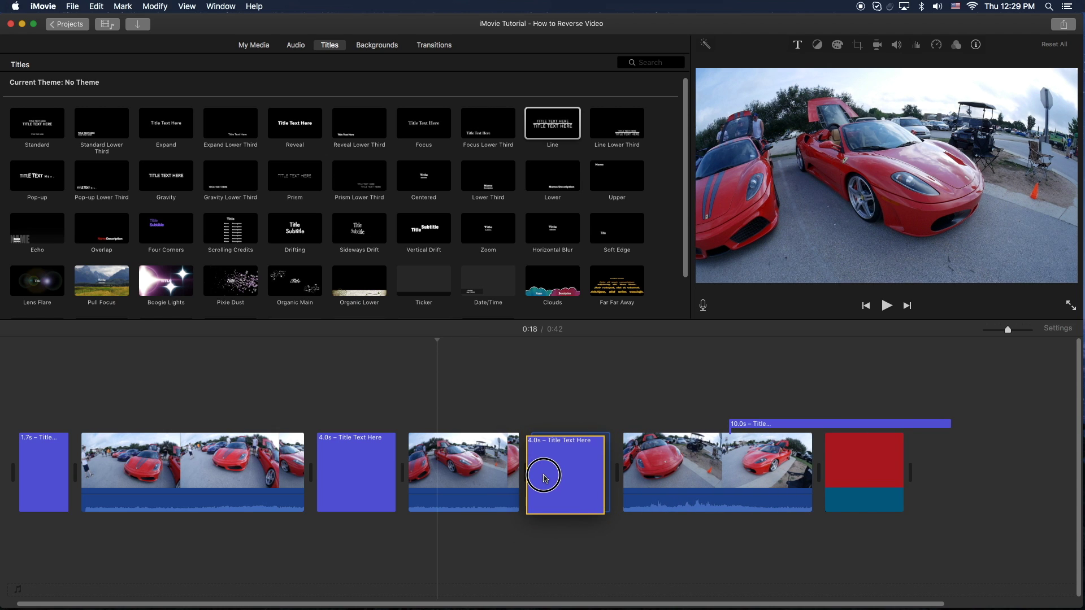
drag(526, 483, 526, 483)
key(space)
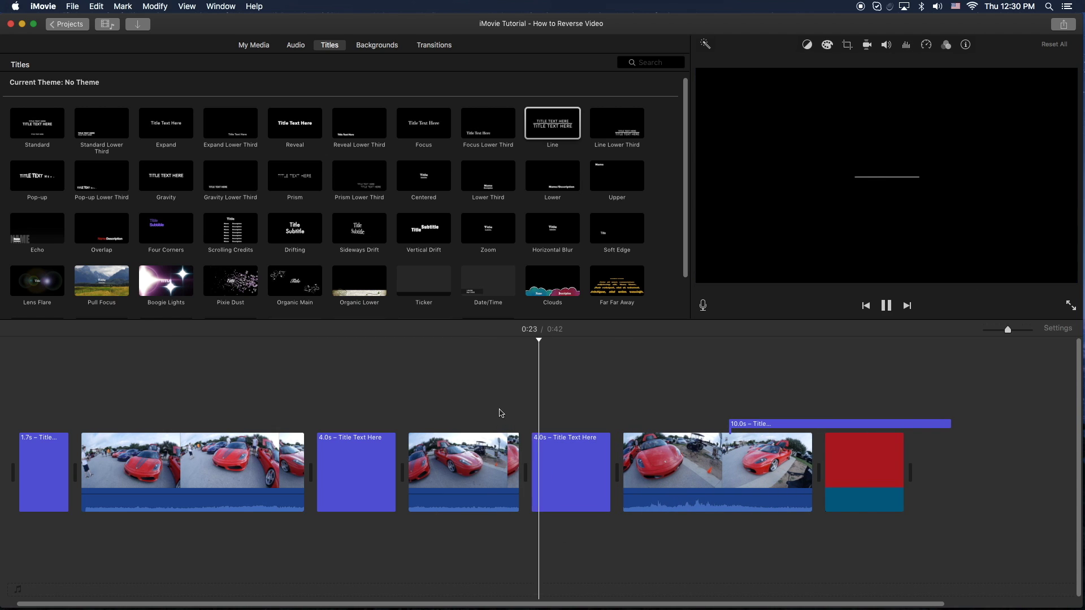
key(space)
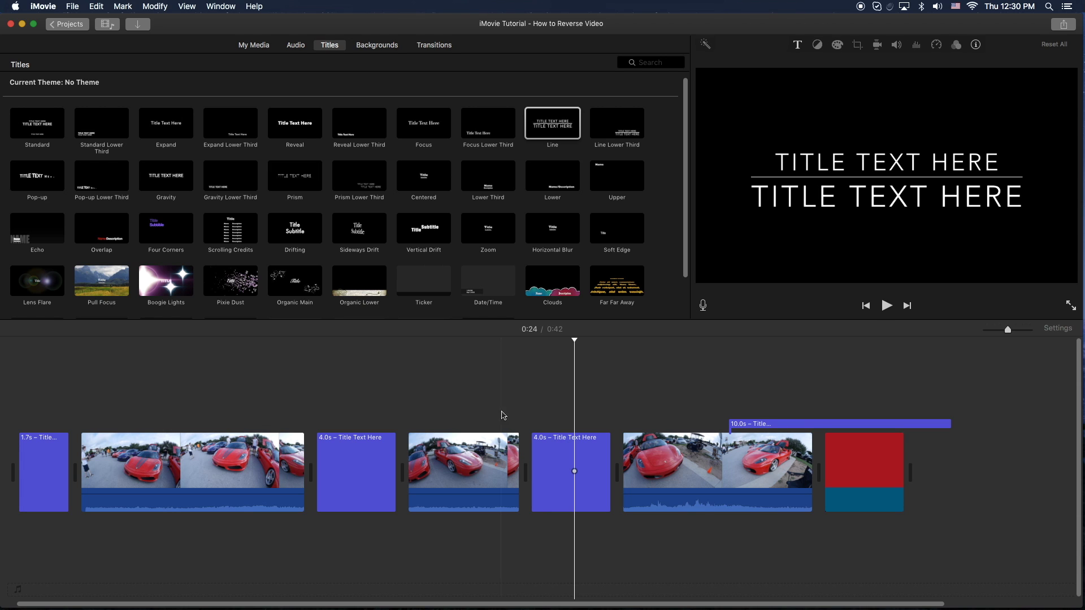
Trim the second title to 1.8 seconds and the first to 2.2 seconds, then play the sequence
click(608, 463)
mouse_move(609, 463)
mouse_down()
mouse_move(547, 479)
mouse_move(570, 498)
mouse_move(524, 508)
mouse_up()
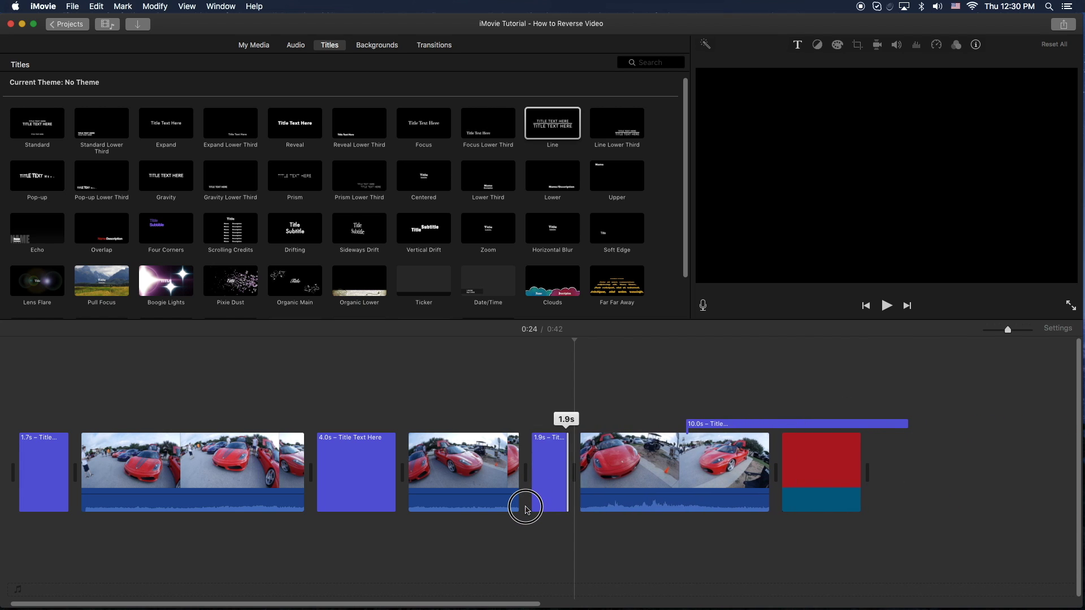
drag(525, 509, 517, 506)
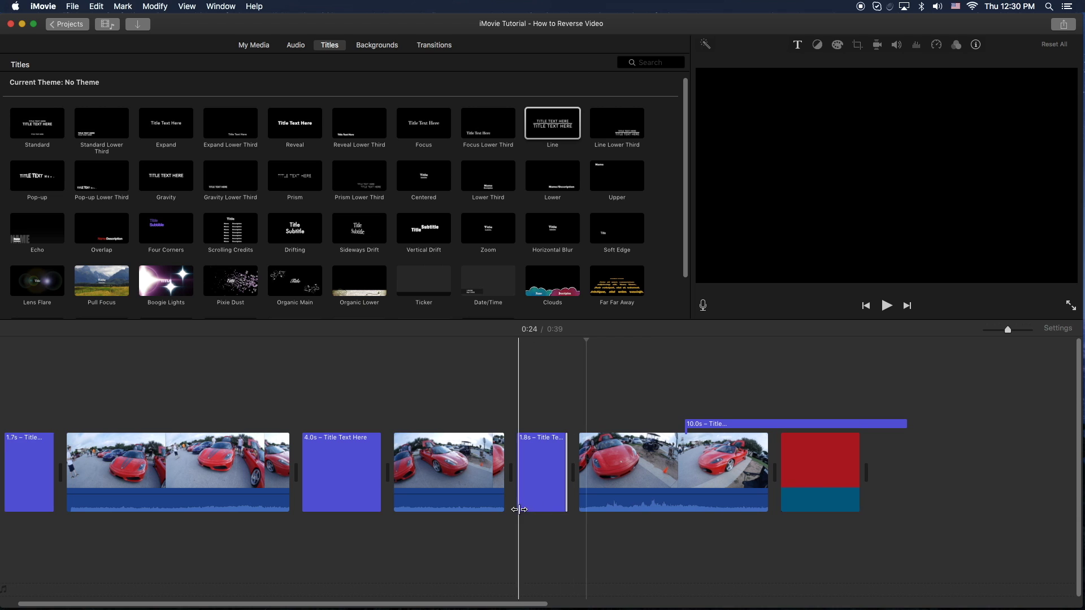
drag(380, 470, 343, 478)
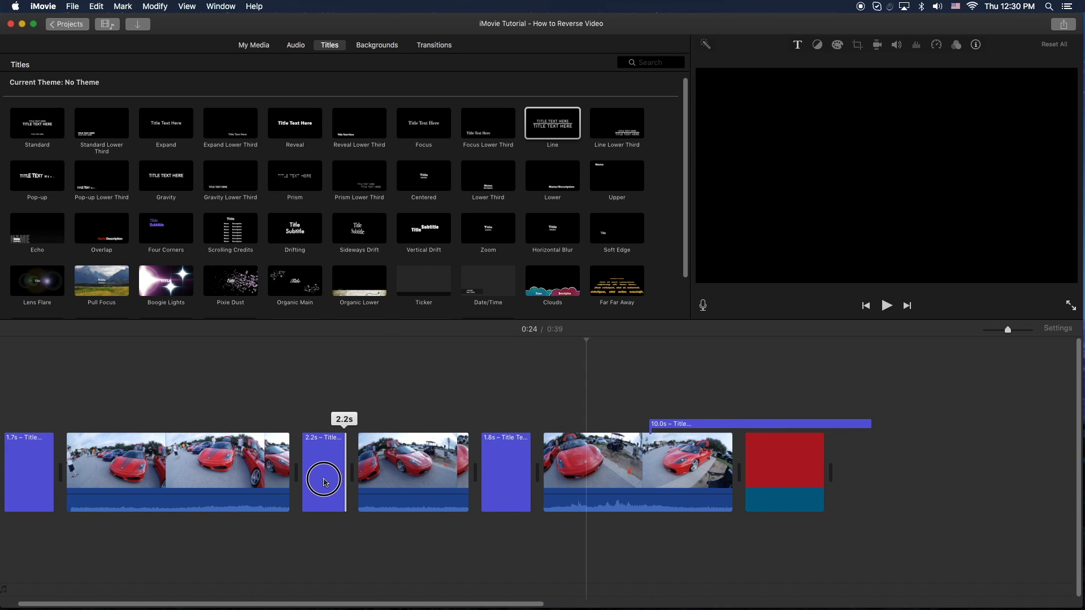
drag(322, 482, 294, 397)
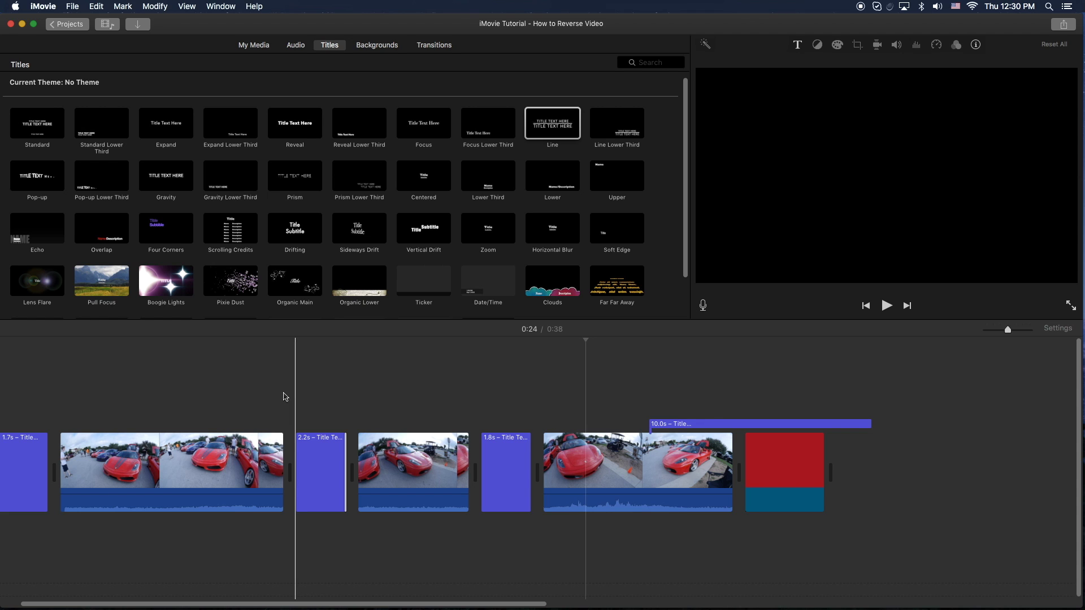
click(289, 393)
key(space)
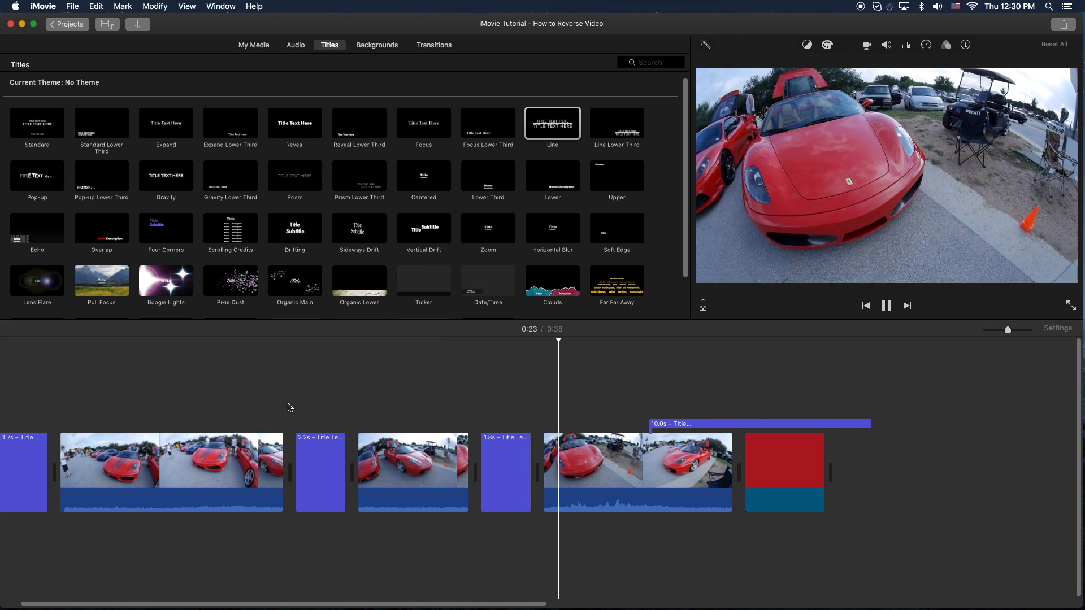
key(space)
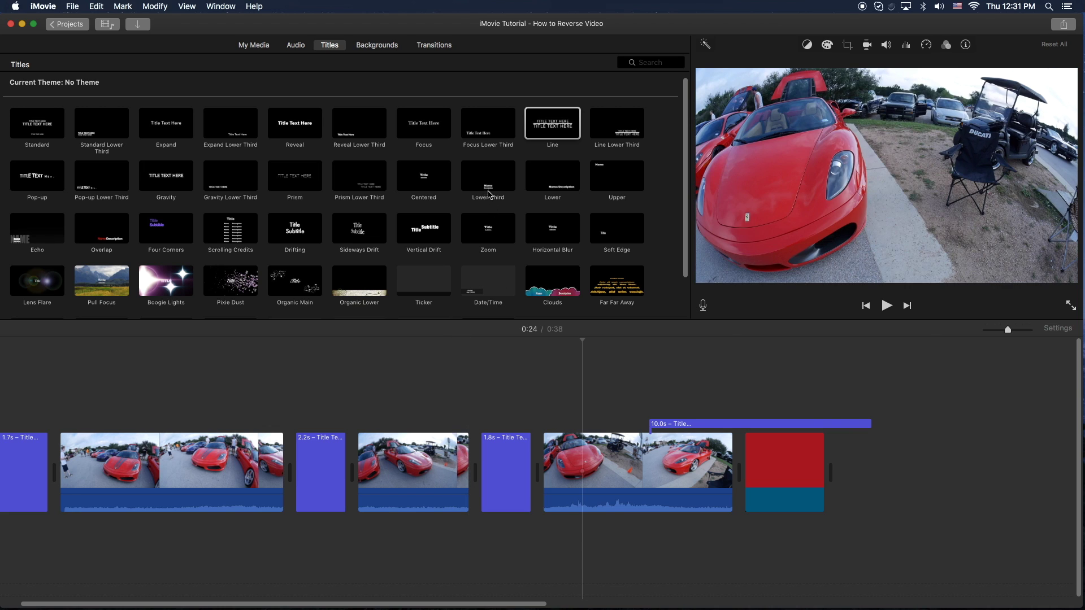
Overlay a Lower Third title on the middle clip reading 'ET was here!!' and 'Austin, TX 2016'
drag(488, 193, 357, 381)
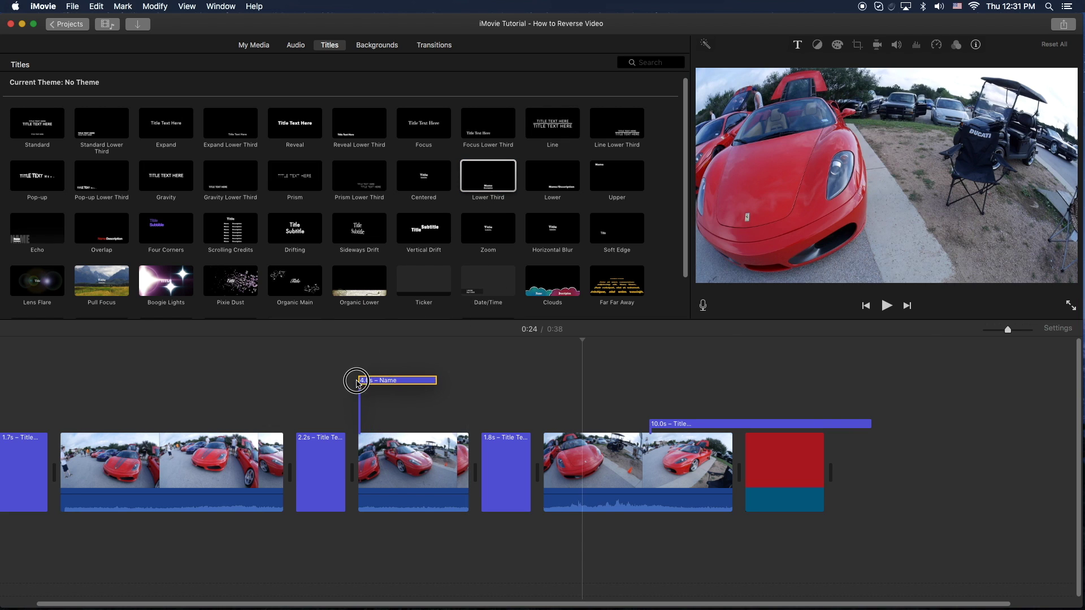
click(395, 424)
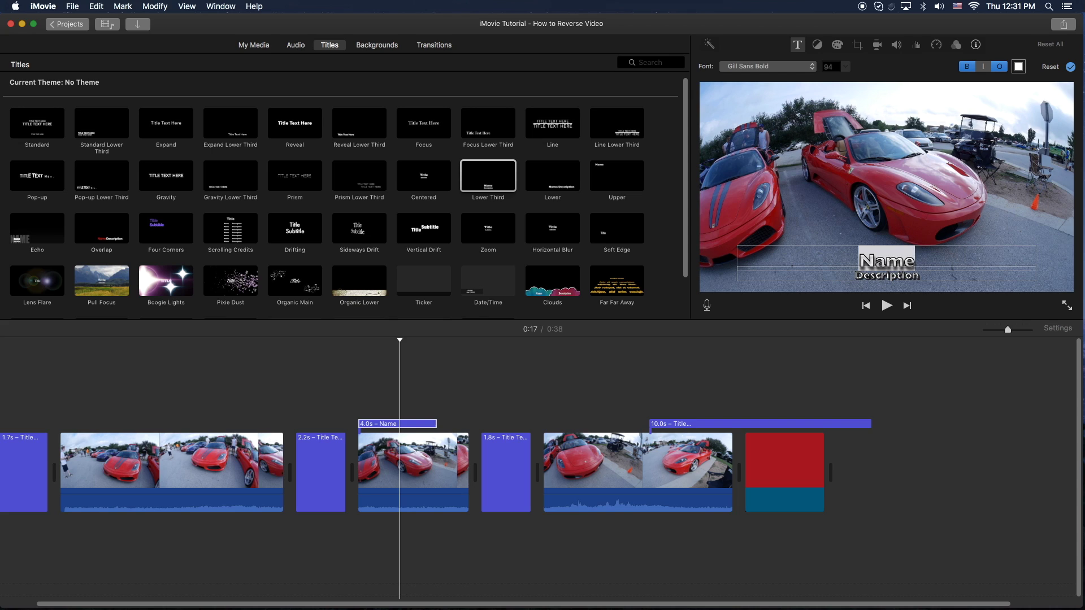
text(ET)
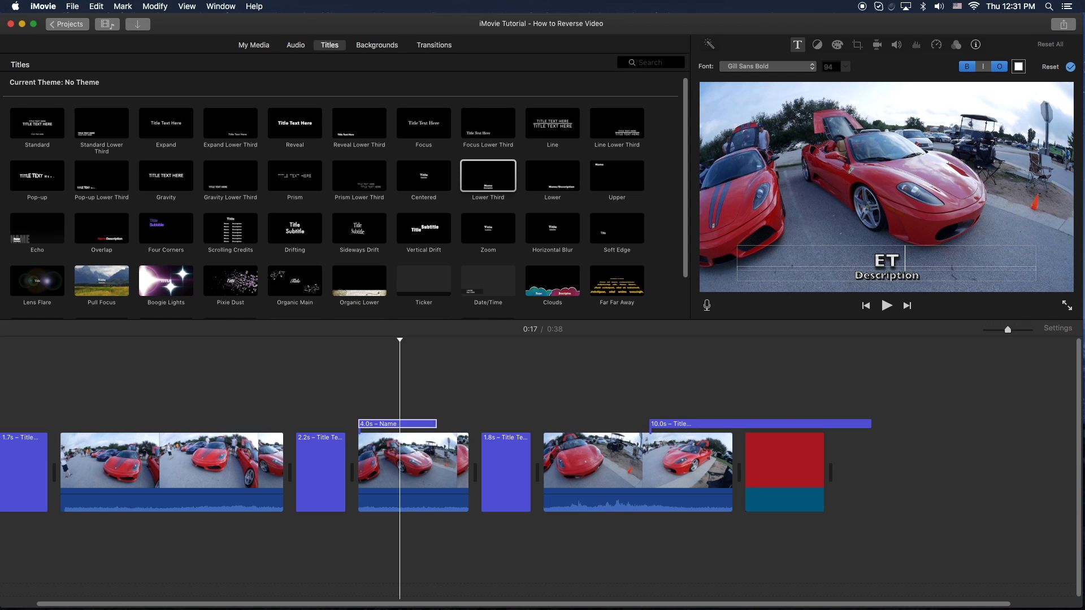
text( was here!)
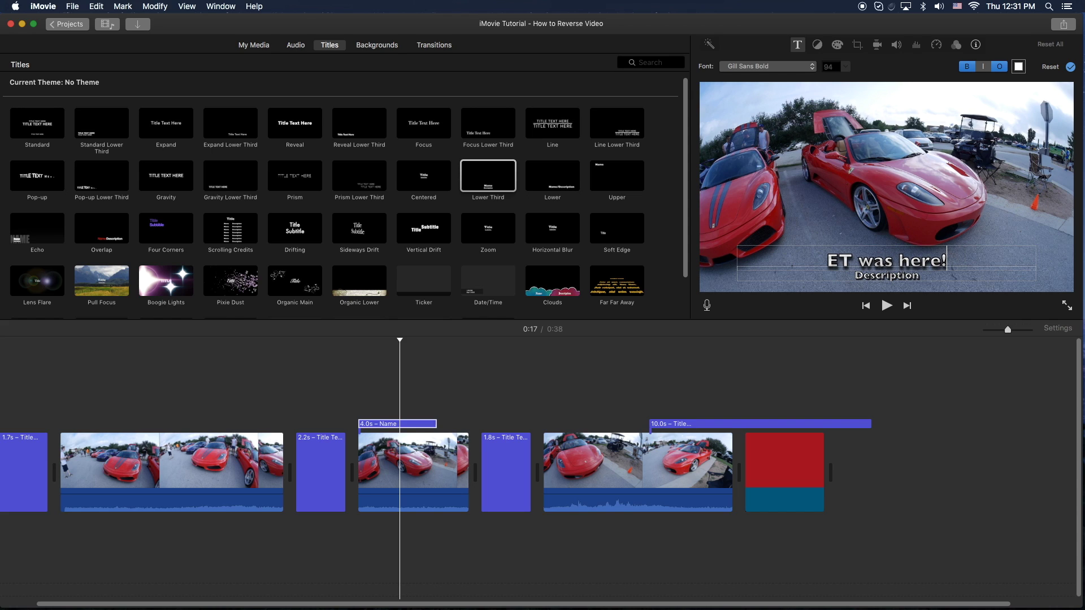
text(!)
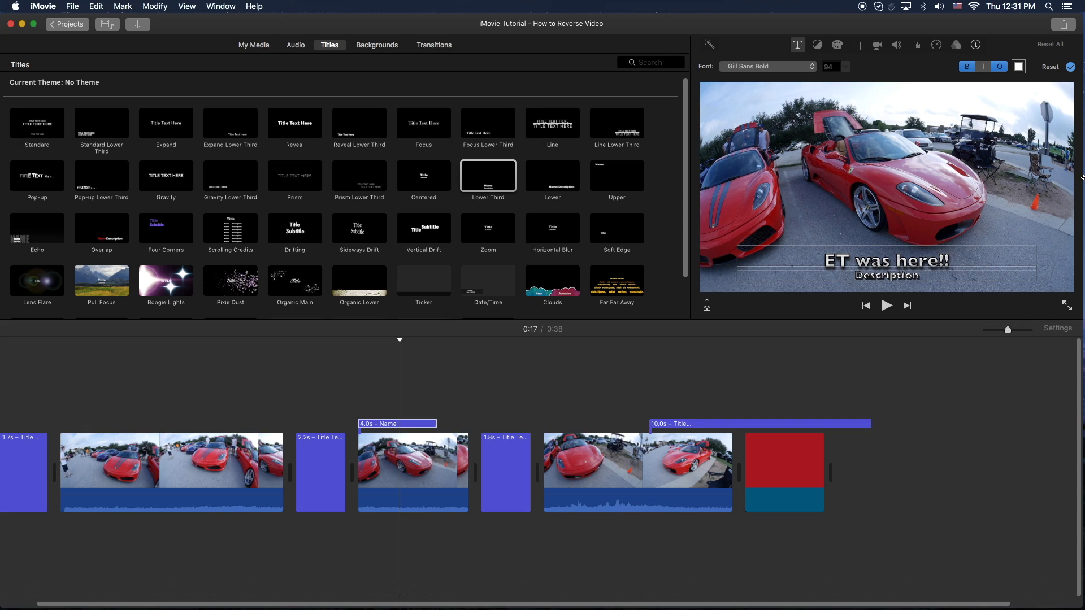
click(890, 275)
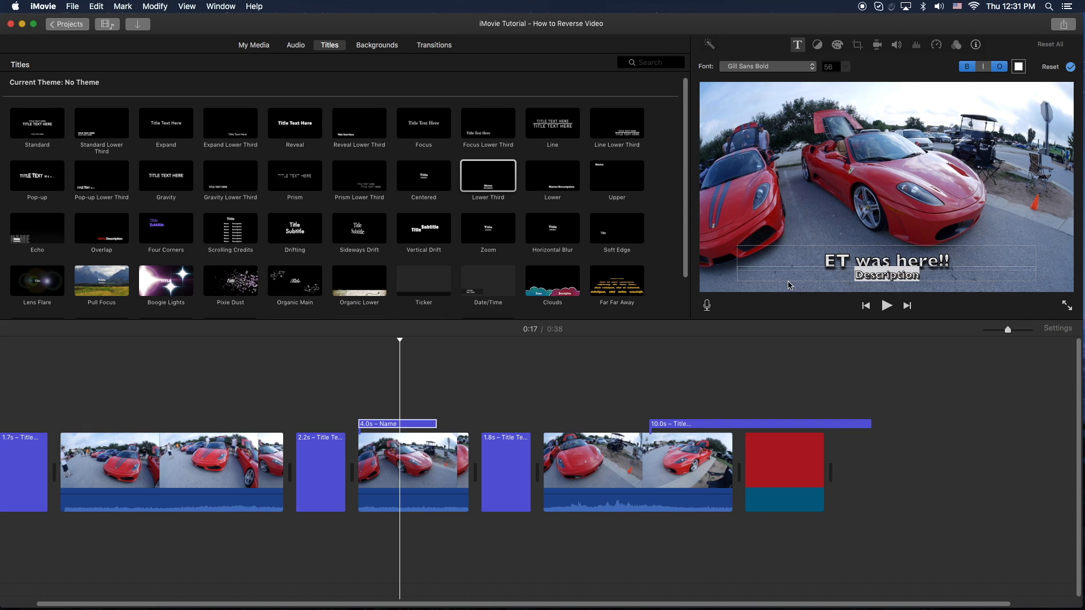
text(Aust)
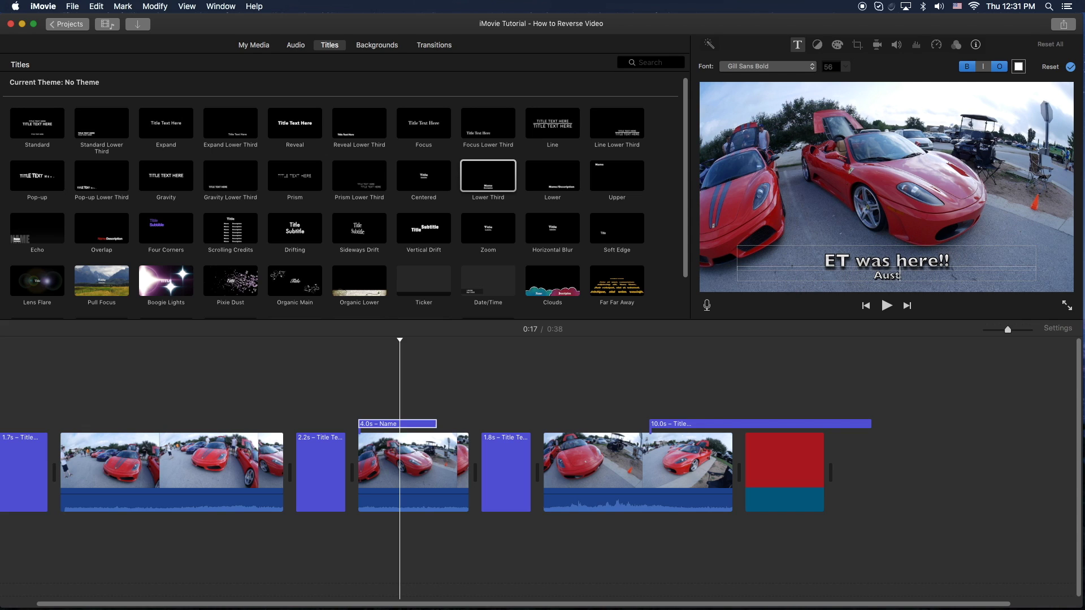
text(in, TX)
text( 2016)
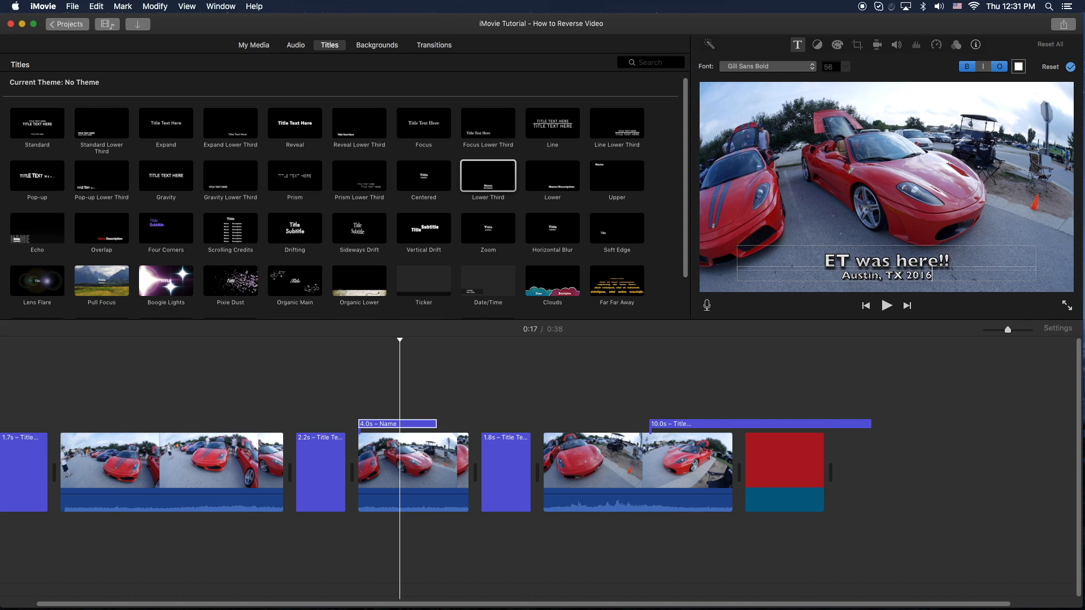
click(956, 260)
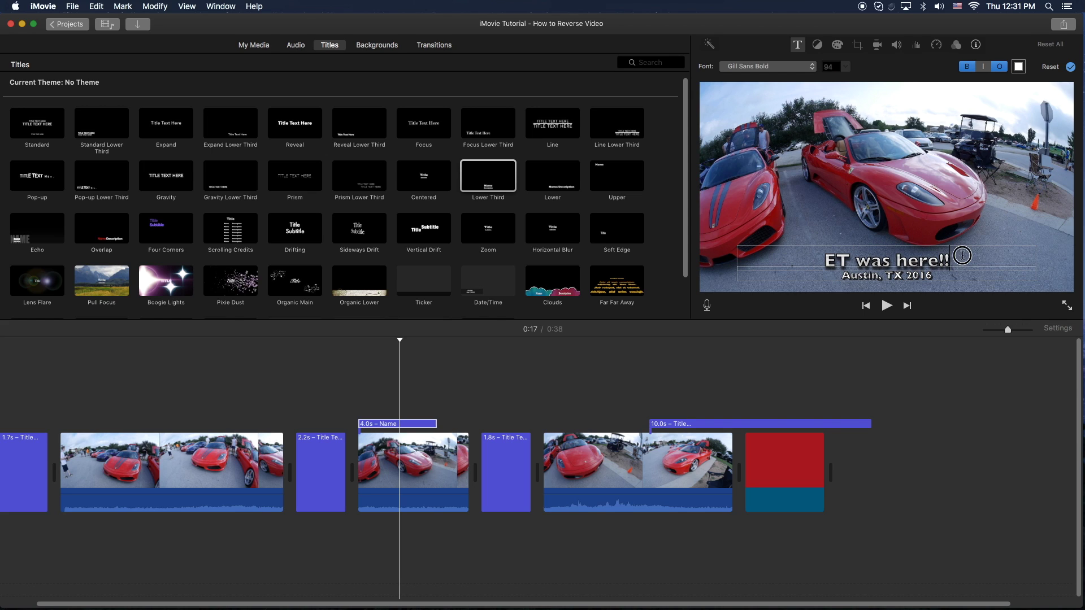
Select the 'ET was here!!' line and adjust its outline and italic styling
drag(962, 255, 815, 270)
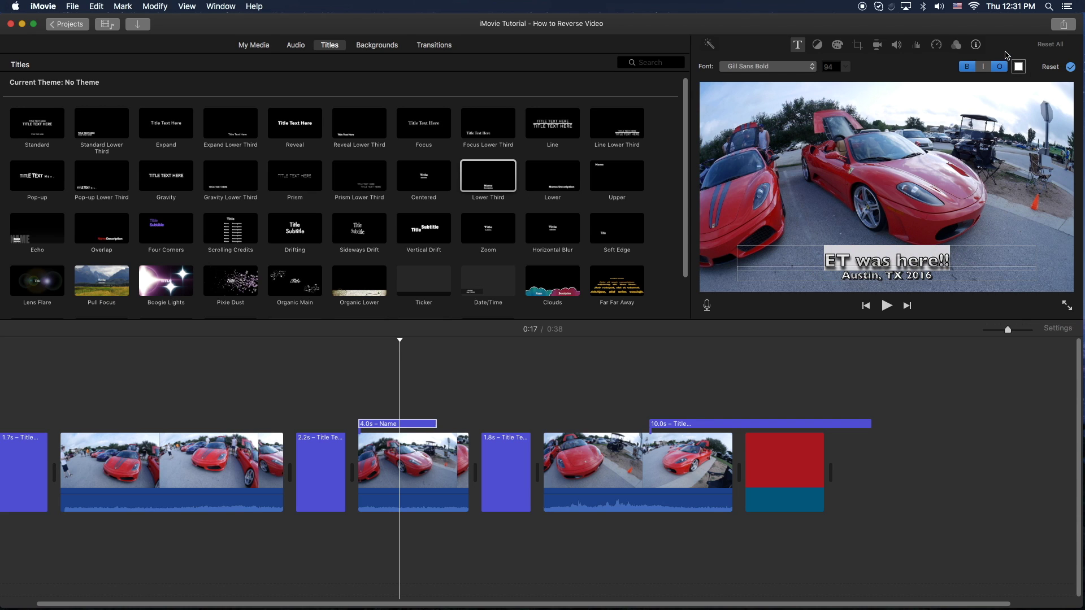
click(970, 68)
click(970, 68)
click(996, 70)
click(998, 70)
click(999, 70)
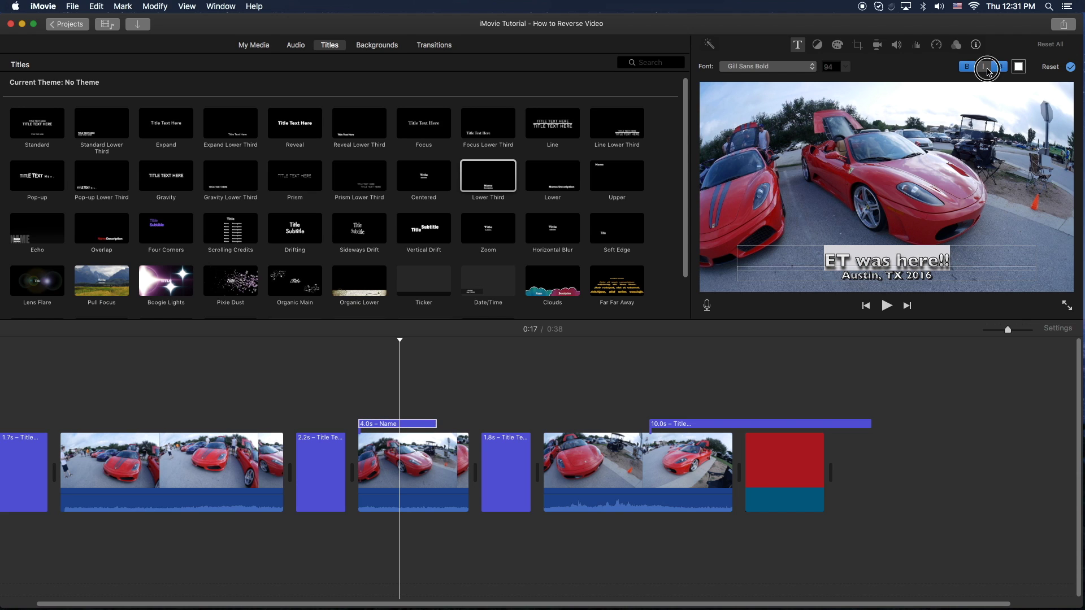
click(983, 67)
Colour the title Ocean blue and set its font to Avenir Next Heavy
click(1021, 67)
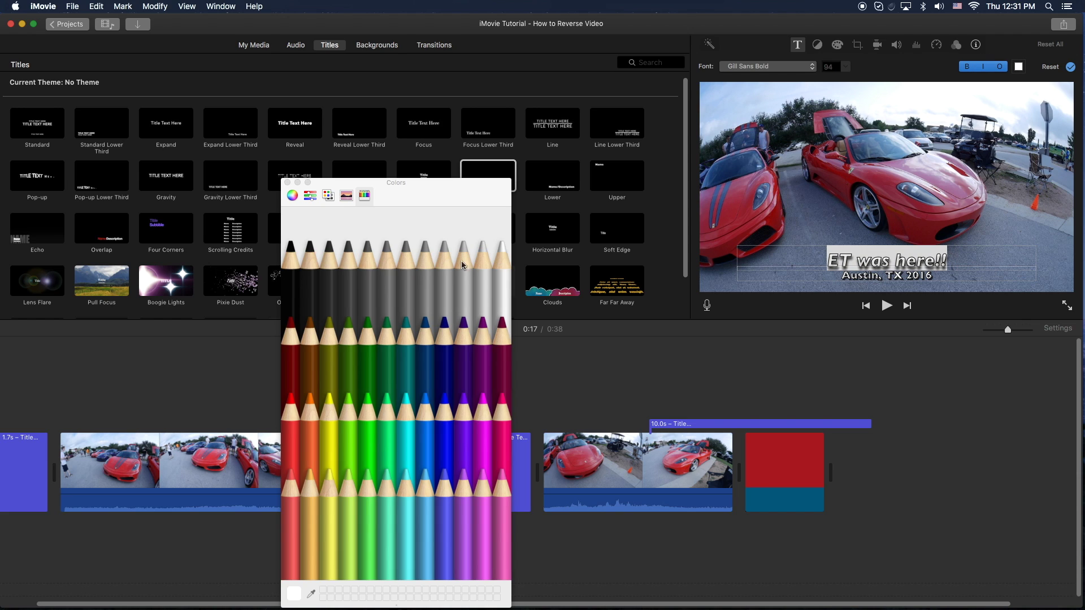
click(419, 346)
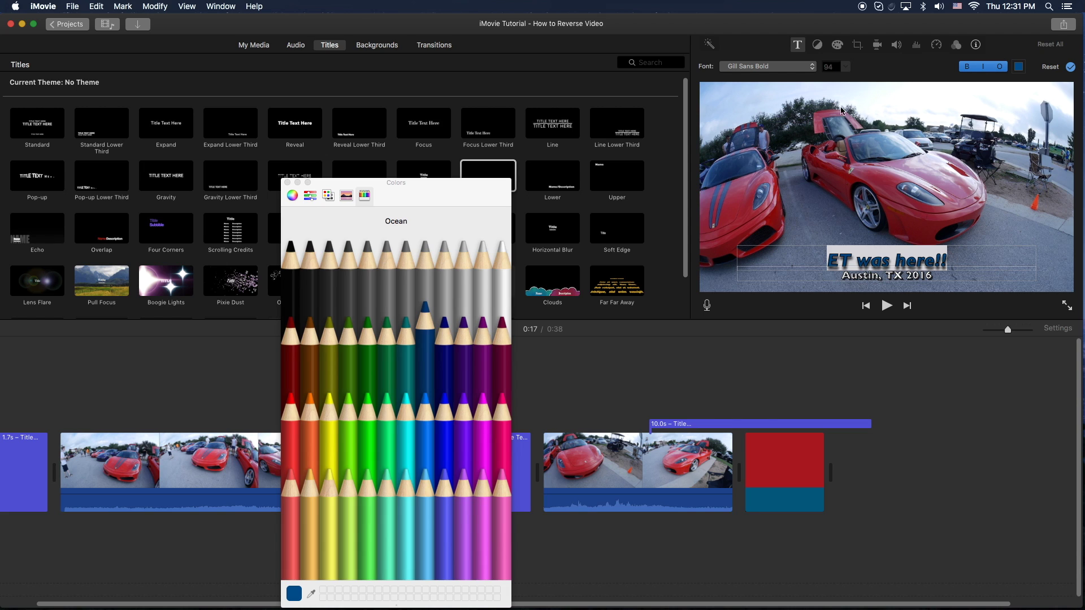
click(287, 183)
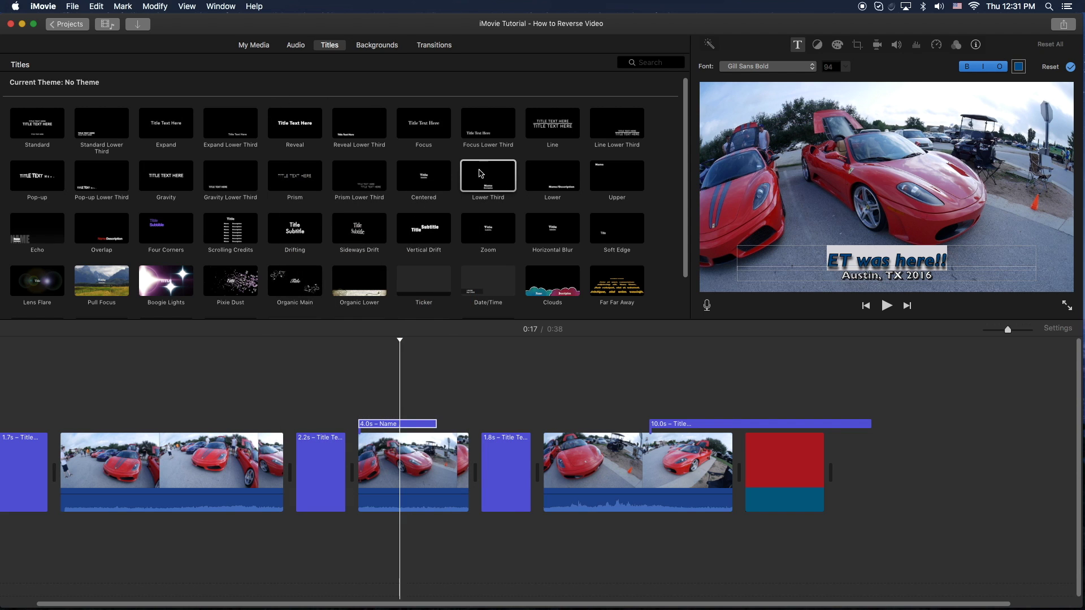
click(810, 76)
key(Escape)
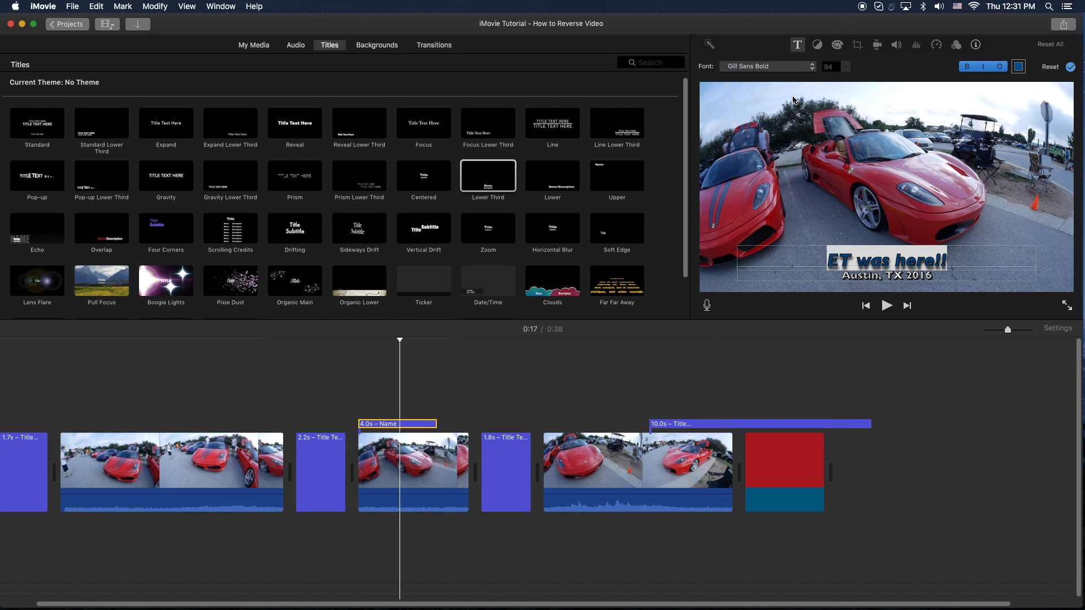
click(788, 66)
click(797, 135)
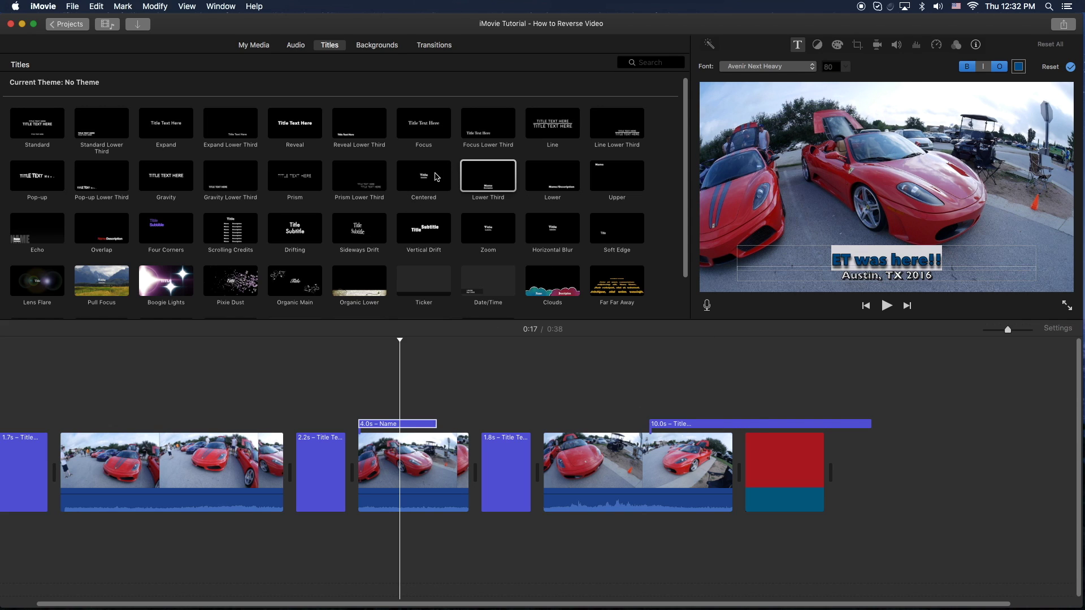
Add a Centered title over the first car clip and select its word 'Title'
drag(437, 176, 174, 416)
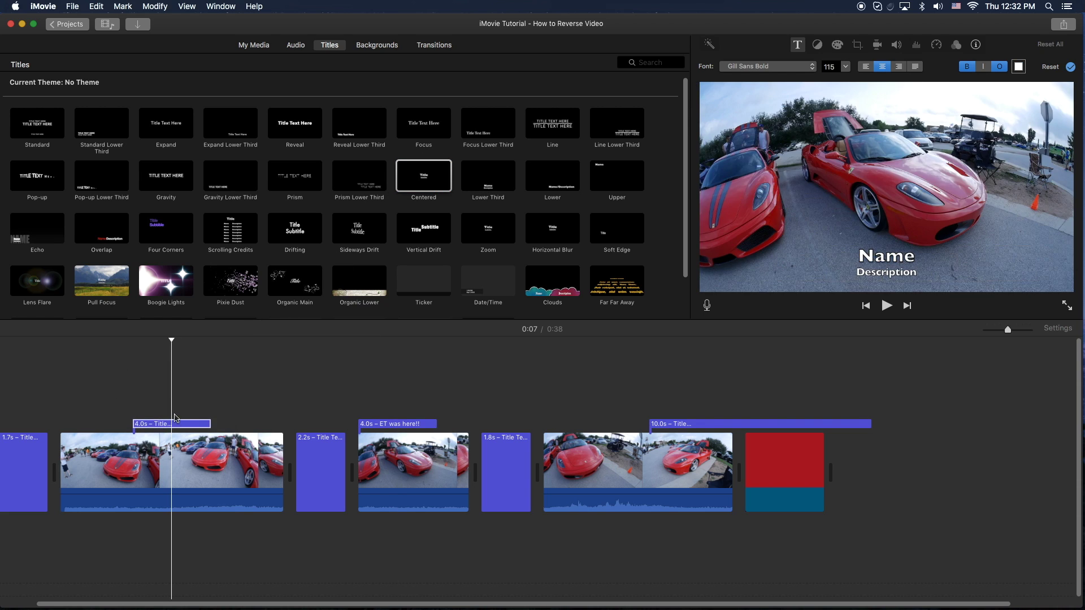
click(175, 422)
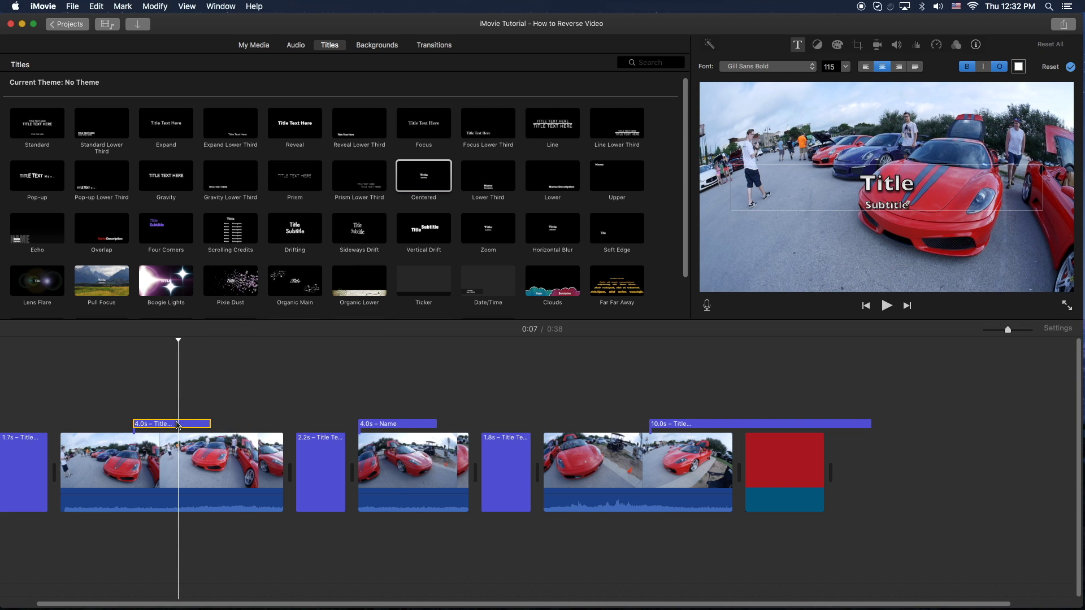
click(900, 170)
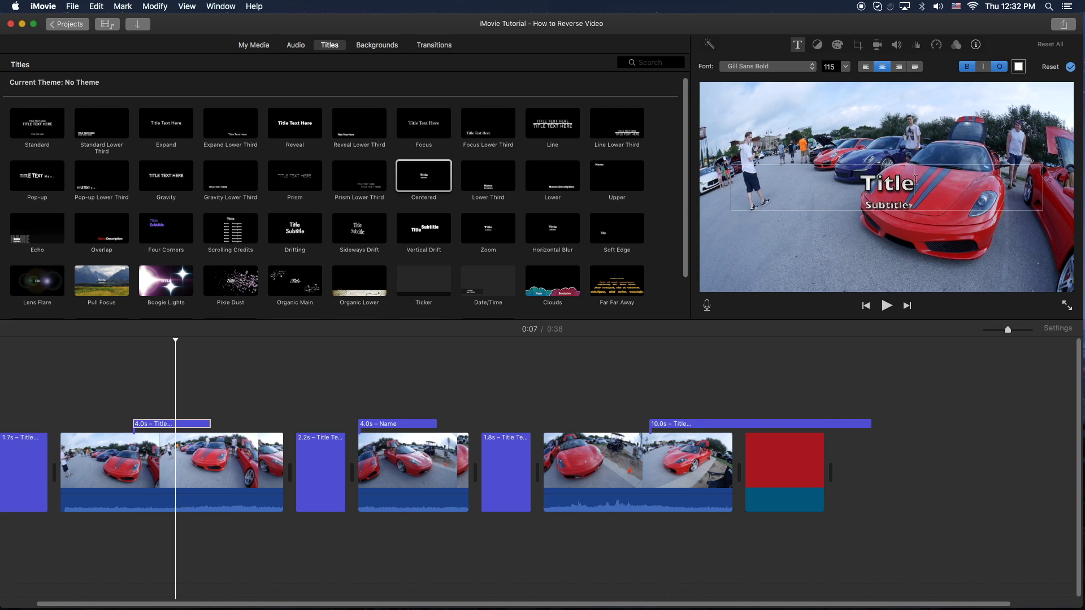
drag(915, 182, 832, 191)
Make 'Title' size 212, without outline, in Strawberry pink
click(843, 67)
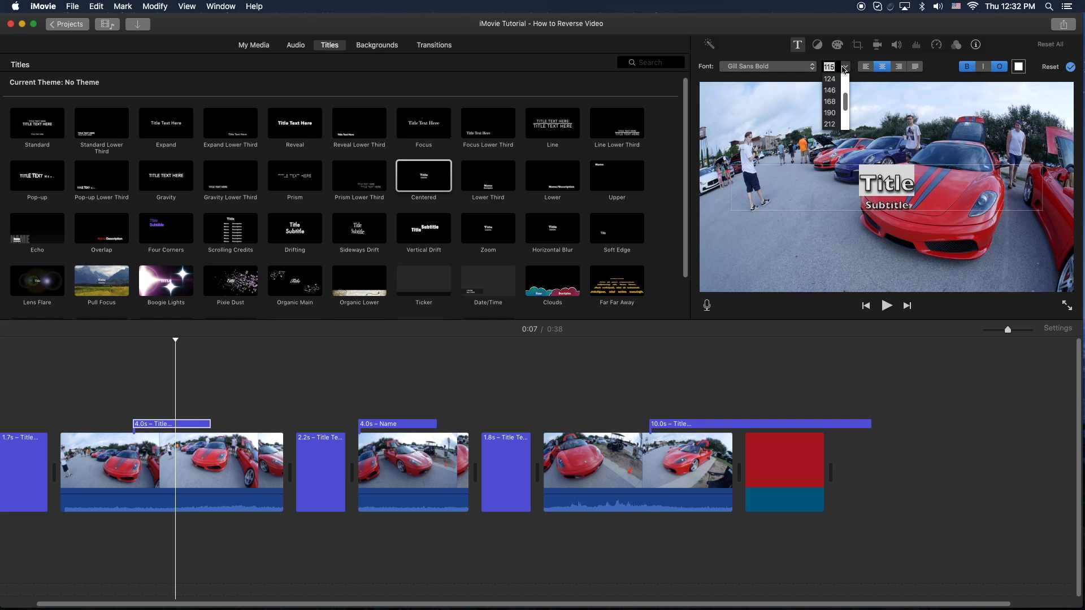
click(832, 124)
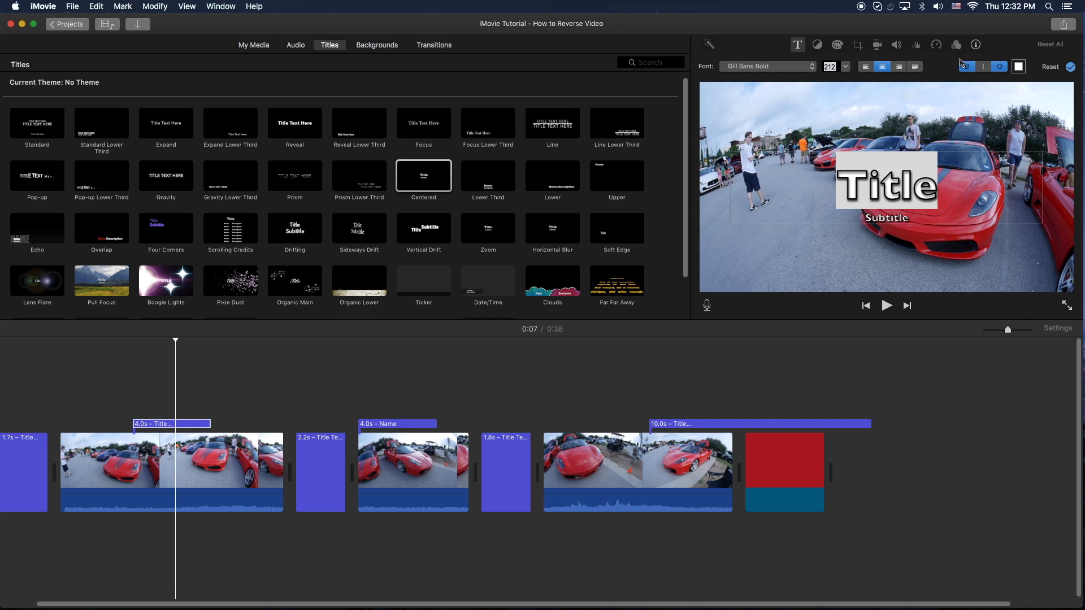
click(1000, 67)
click(1018, 66)
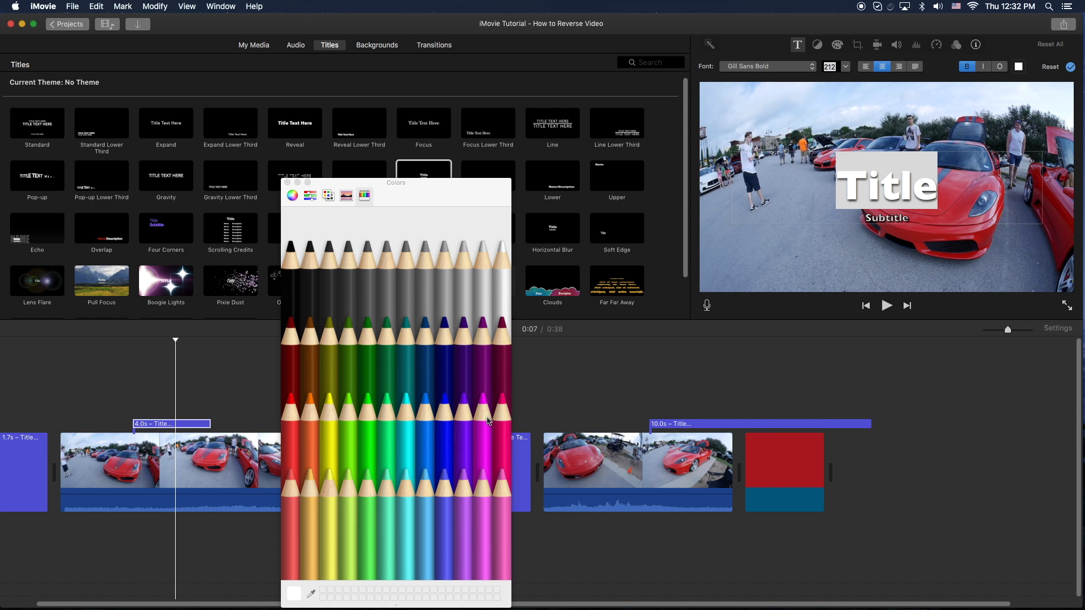
click(499, 429)
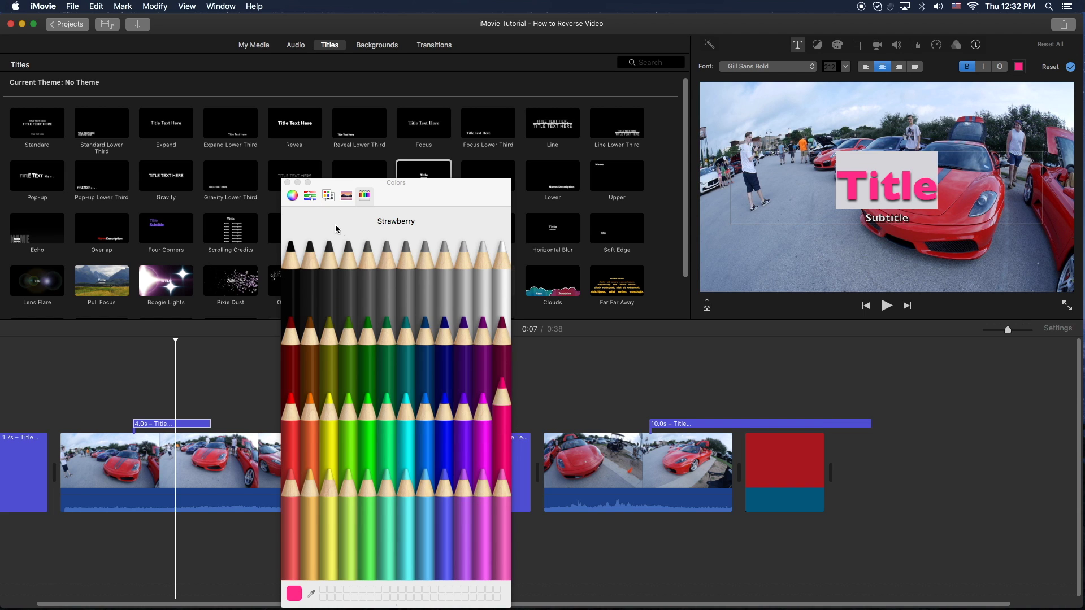
click(287, 184)
click(889, 219)
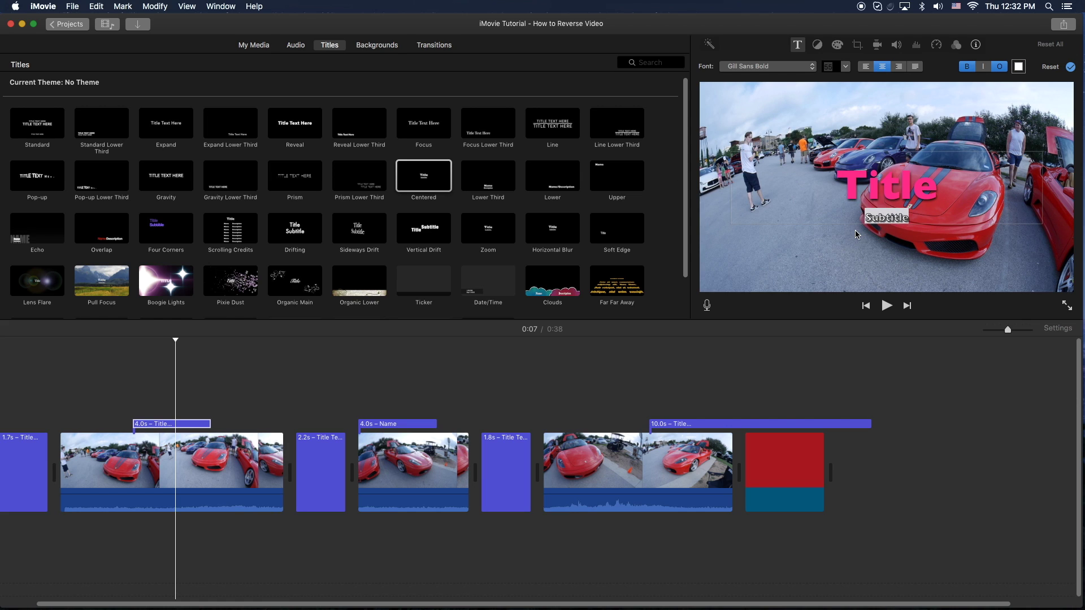
text(Ti)
Make the Centered title's subtitle 'Yo!!' in italic, with no outline, at size 80
key(BackSpace)
key(BackSpace)
key(BackSpace)
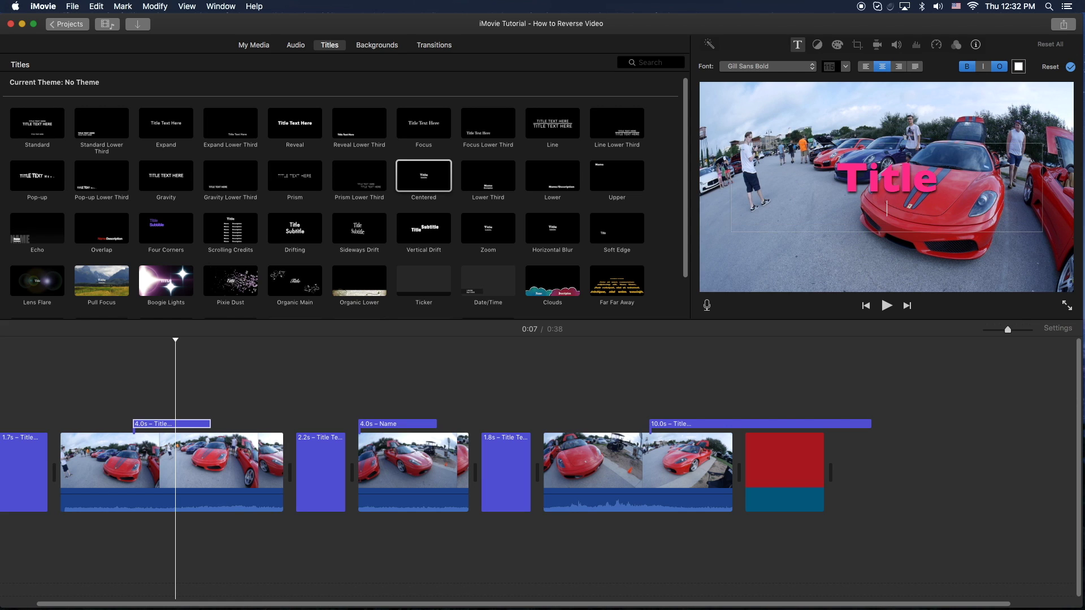
text(Yo!!)
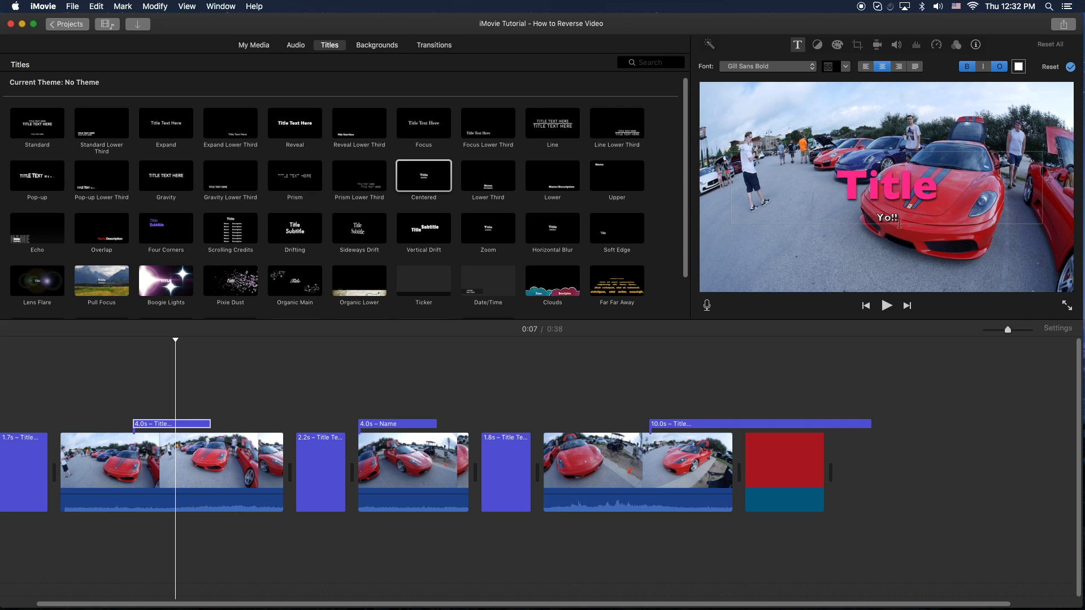
double_click(907, 219)
click(999, 66)
click(985, 68)
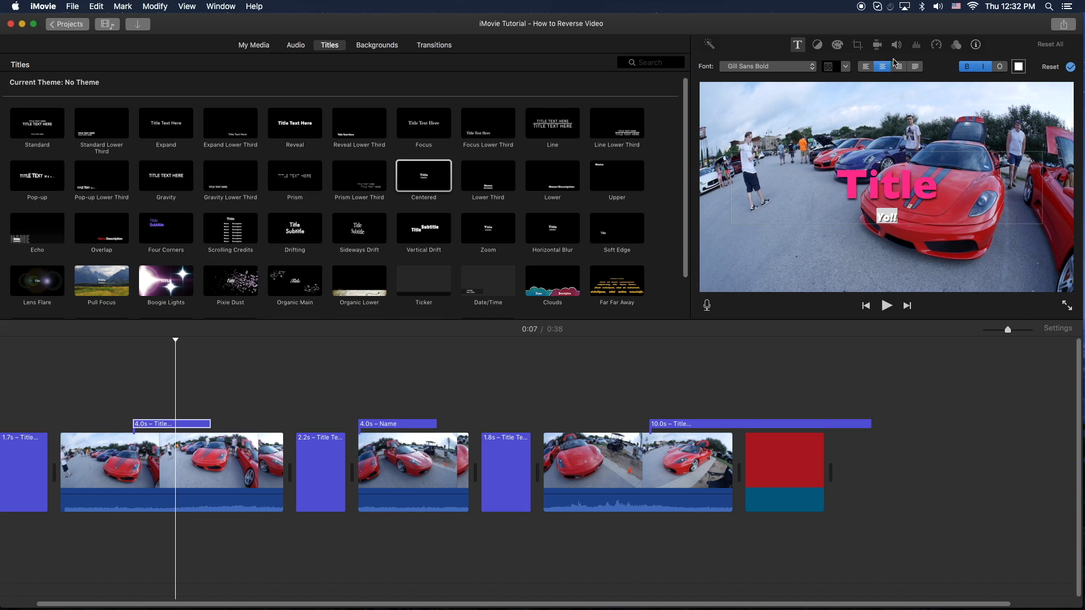
click(844, 67)
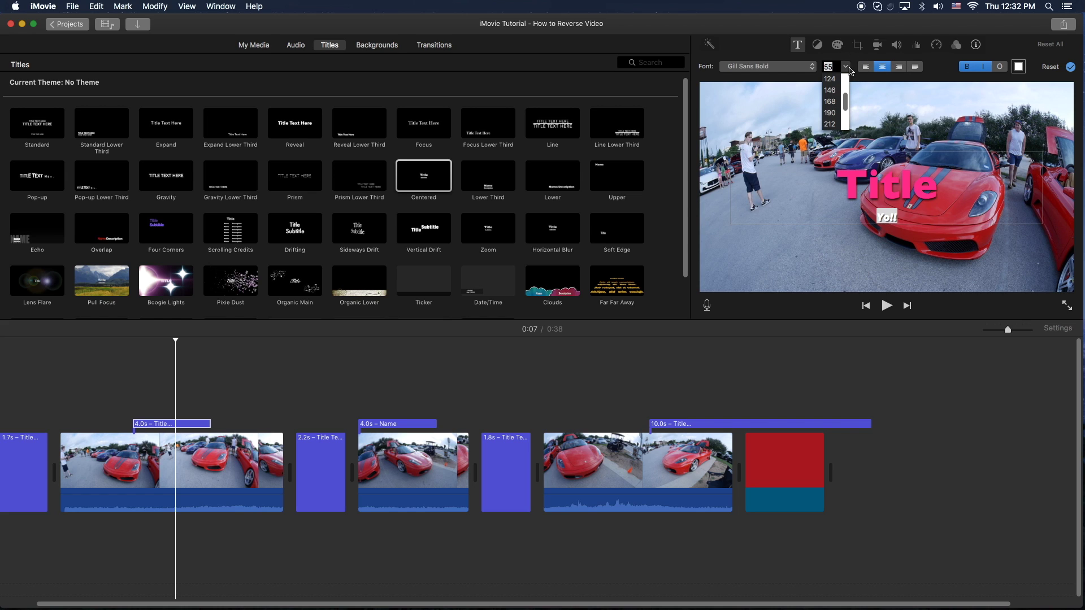
drag(845, 105, 844, 82)
click(831, 106)
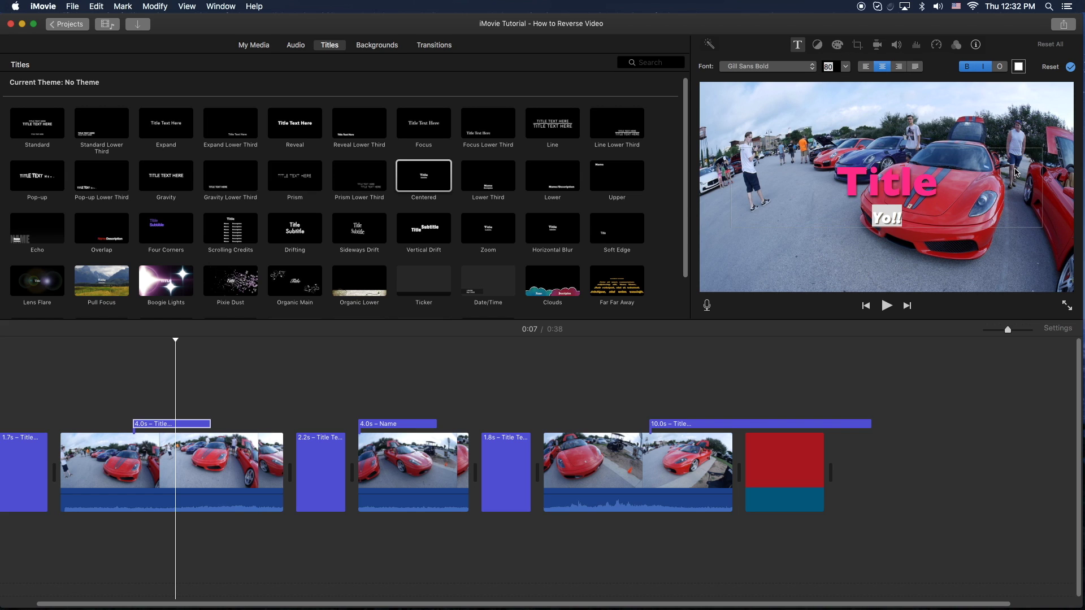
Preview the titled clip and trim the Centered title down to 1.8 seconds
click(136, 390)
key(space)
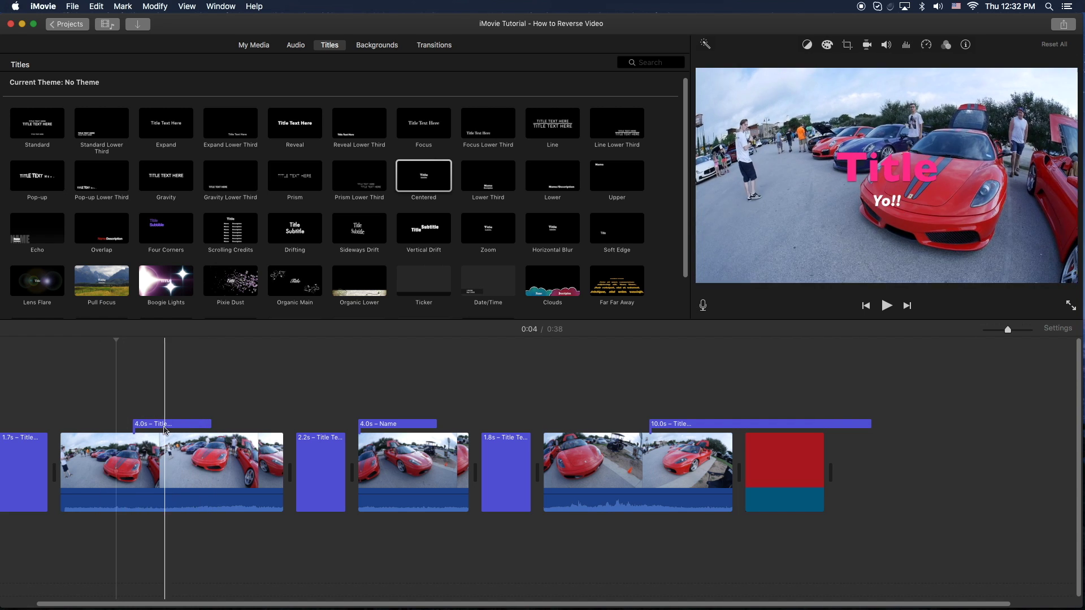
mouse_move(155, 425)
mouse_down()
mouse_move(600, 337)
mouse_move(217, 426)
mouse_move(143, 429)
mouse_up()
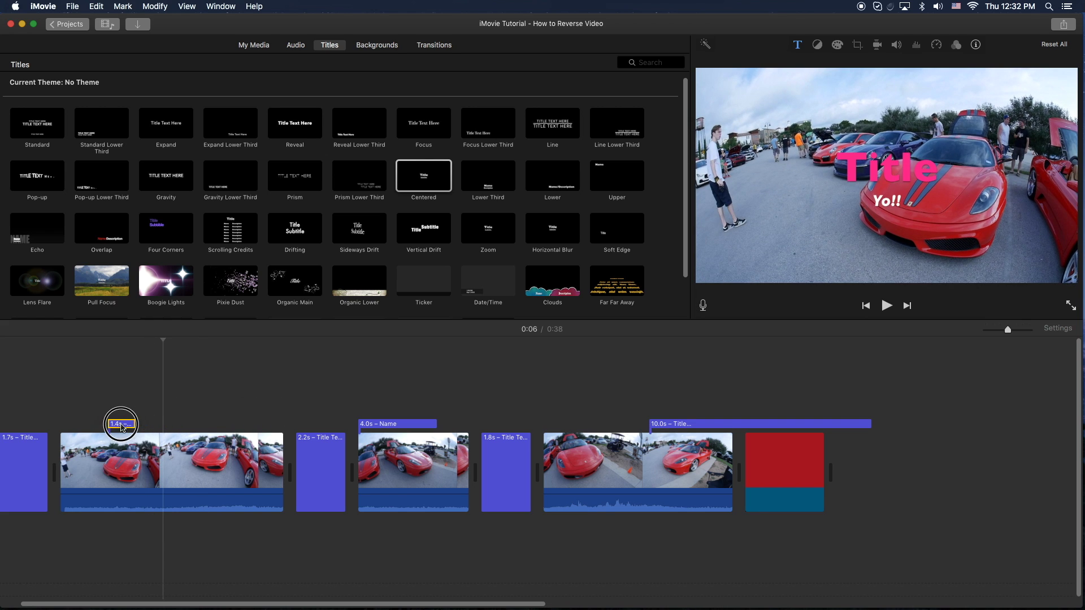
Replay the opening and drop a Gravity title over the first car clip
click(98, 411)
key(space)
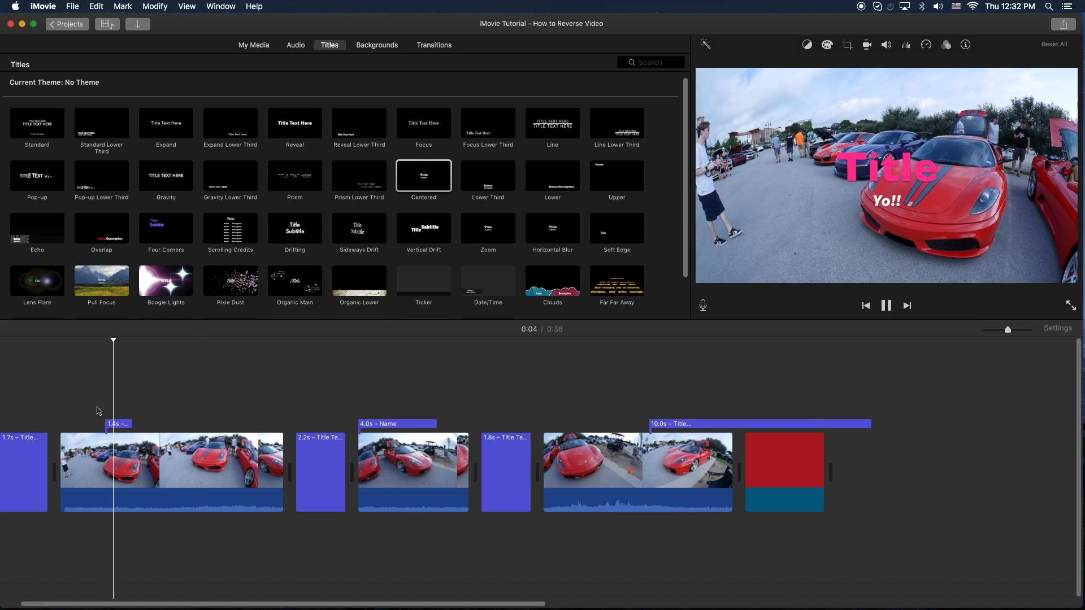
key(space)
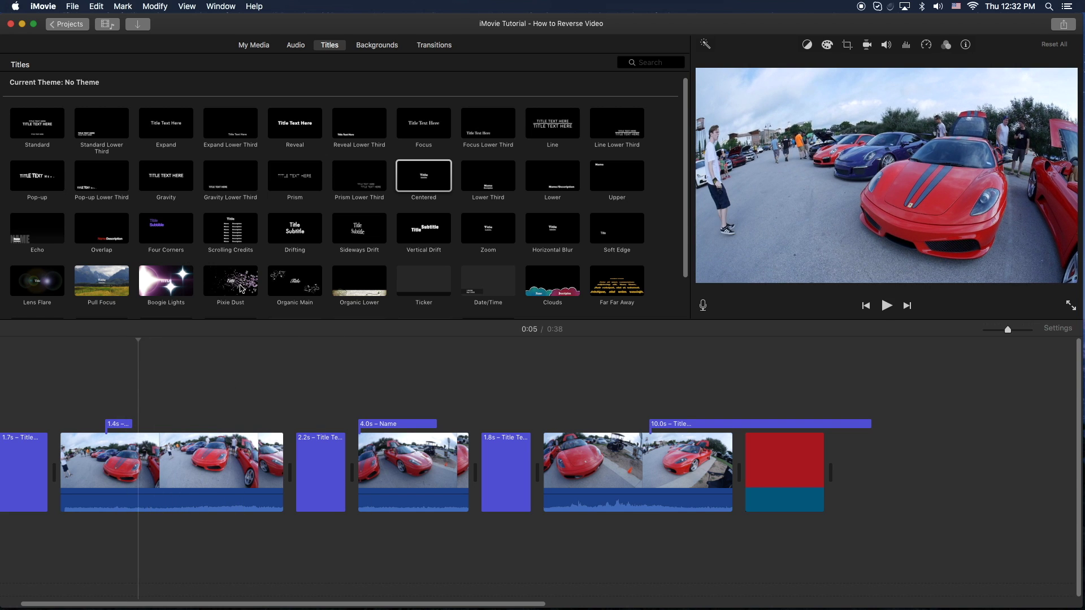
double_click(166, 176)
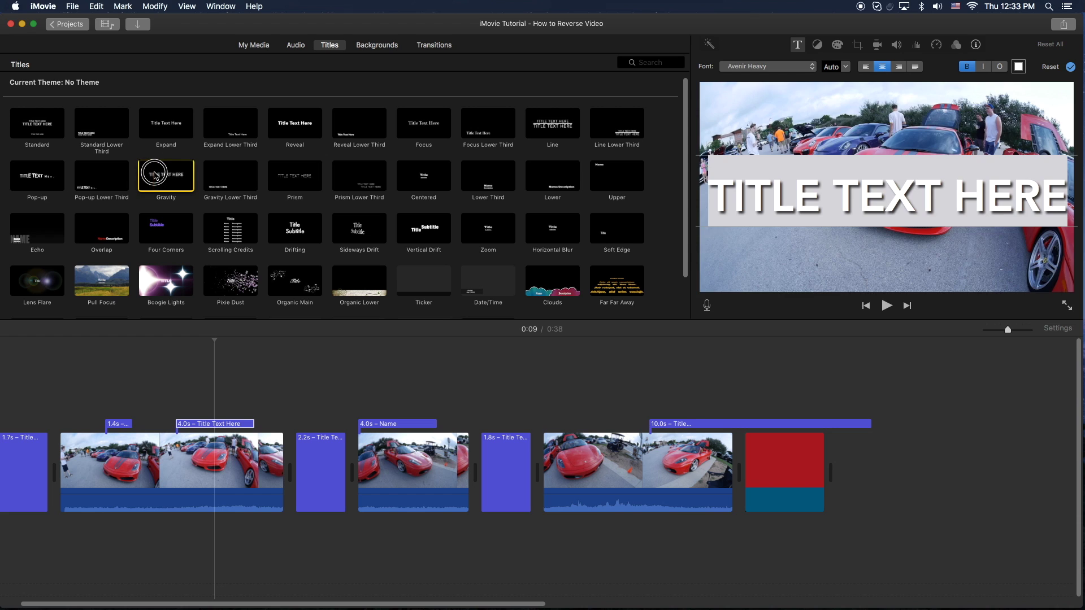
mouse_move(167, 176)
mouse_down()
mouse_move(203, 334)
mouse_move(181, 387)
mouse_up()
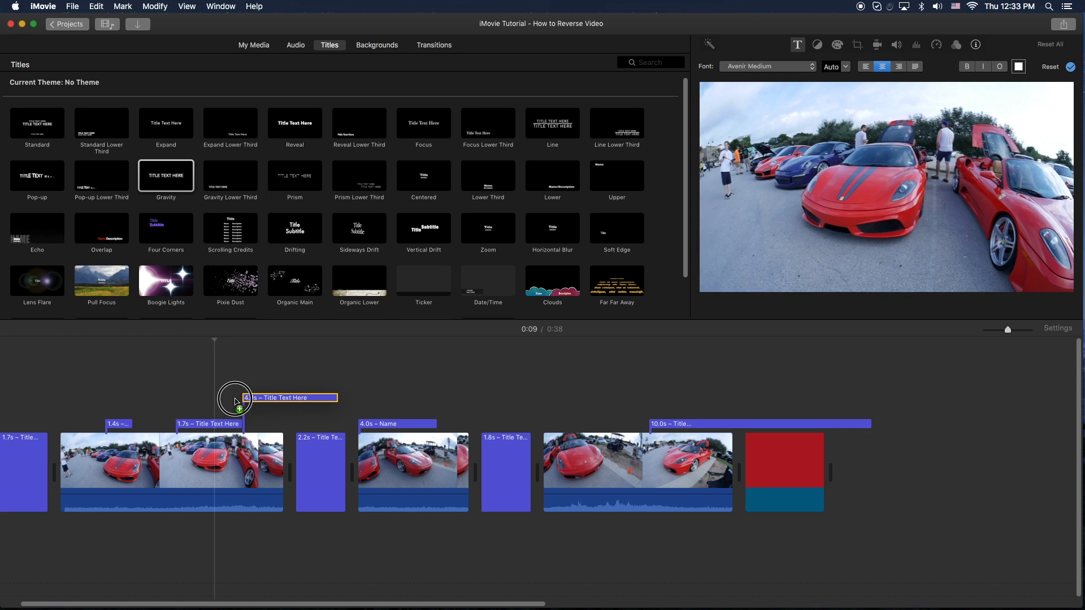
Place a second Gravity title over the later car clip and show the project's media
drag(180, 388, 251, 391)
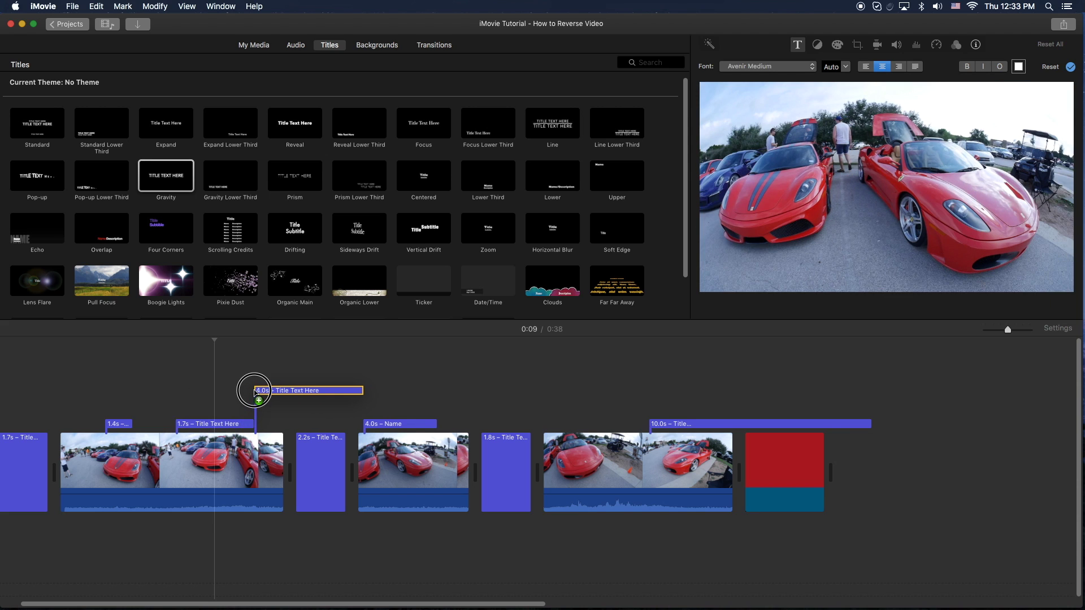
drag(251, 391, 260, 391)
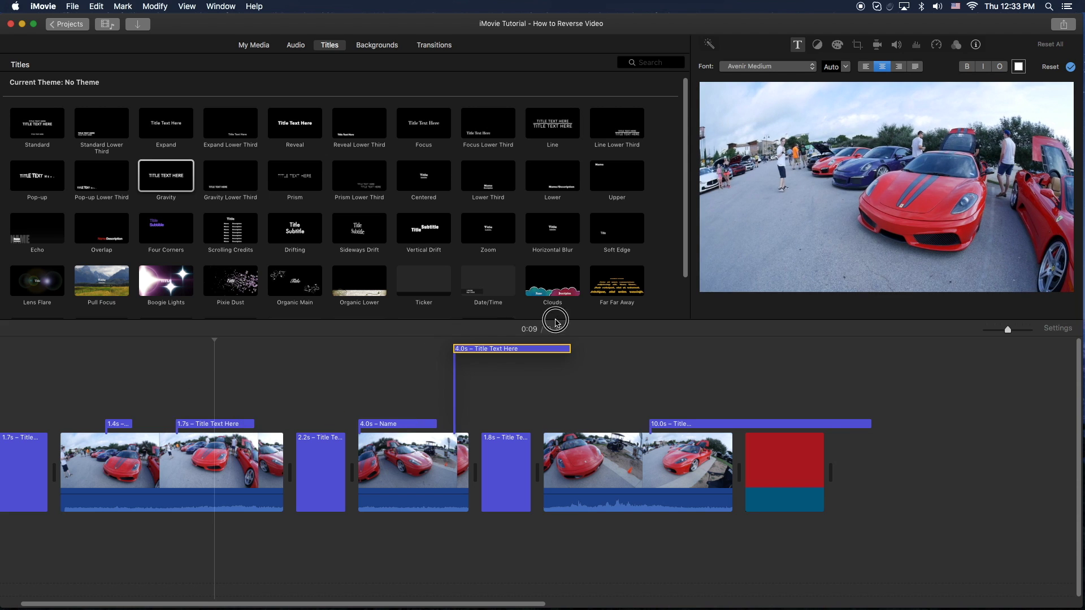
drag(260, 391, 563, 395)
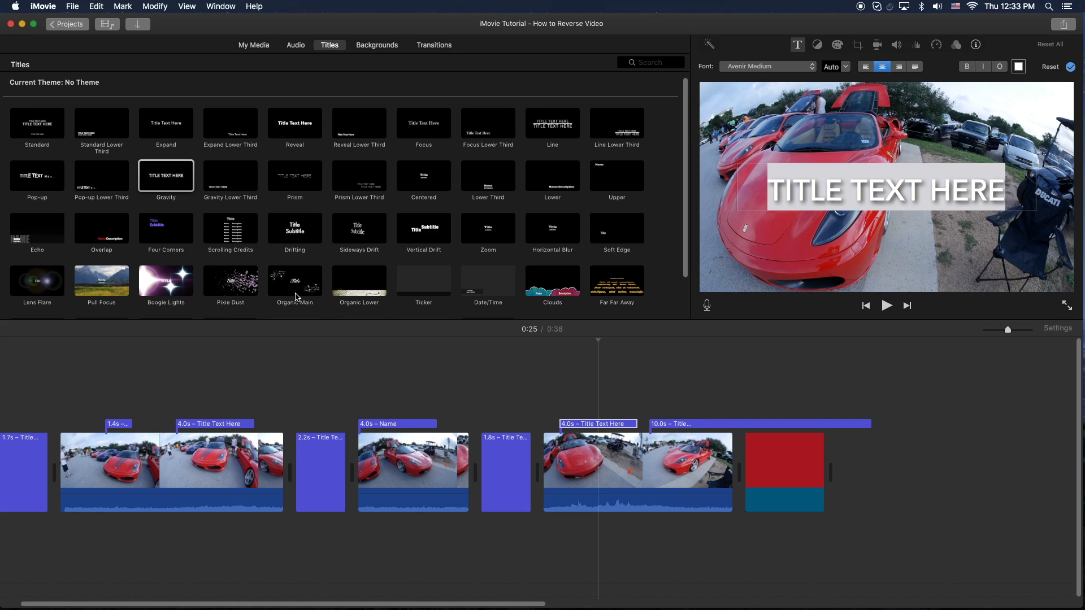
click(256, 46)
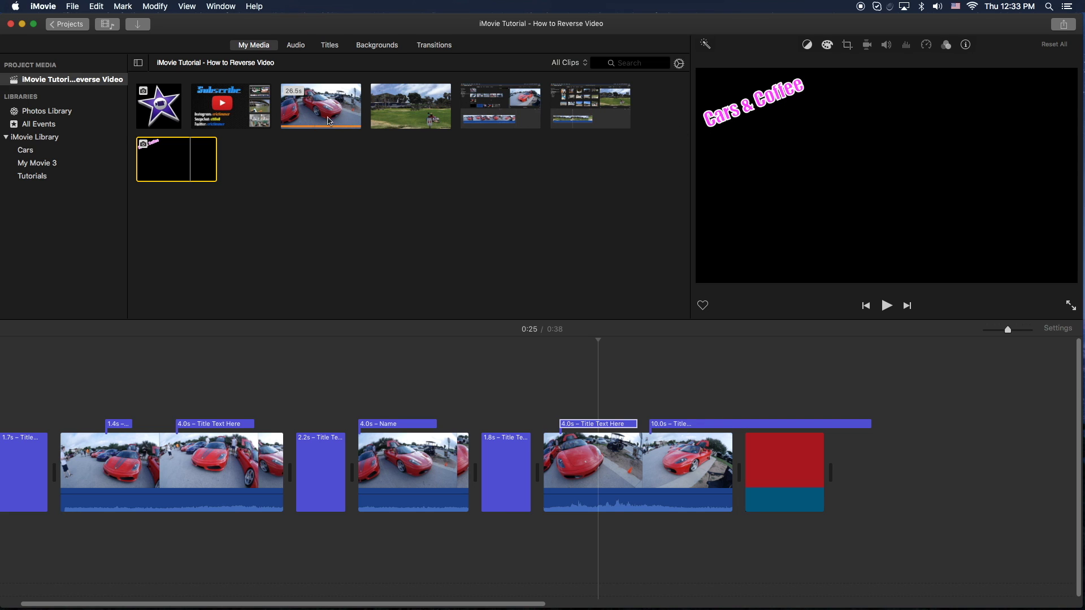
Drop the Cars & Coffee overlay over the first car clip, nudged slightly earlier
drag(179, 169, 192, 392)
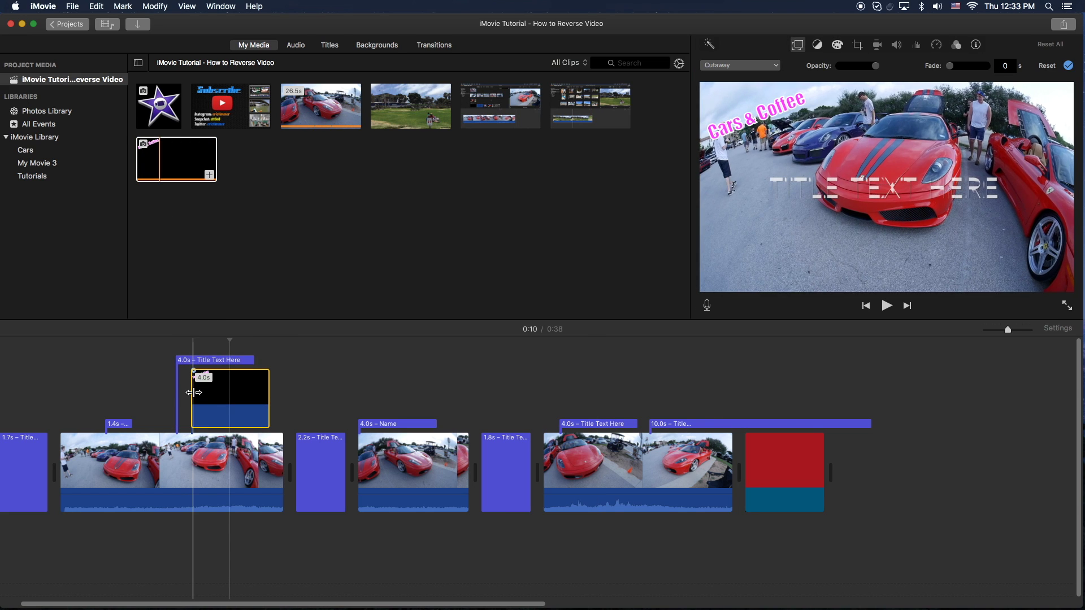
click(232, 388)
drag(232, 388, 222, 389)
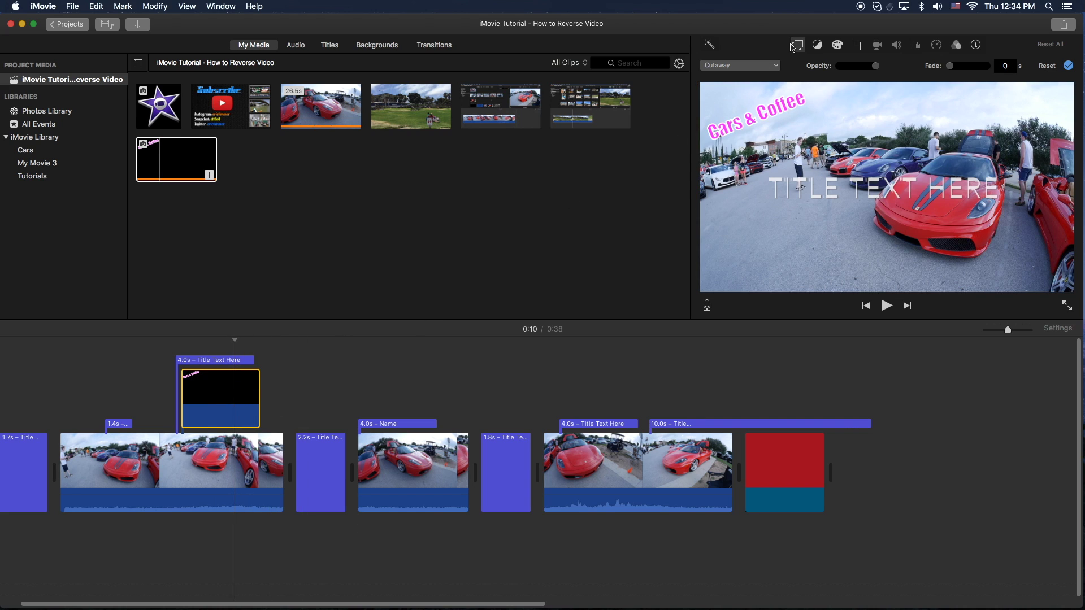
Make the overlay a large picture-in-picture inset with the Cars & Coffee text fully visible
click(772, 67)
click(736, 105)
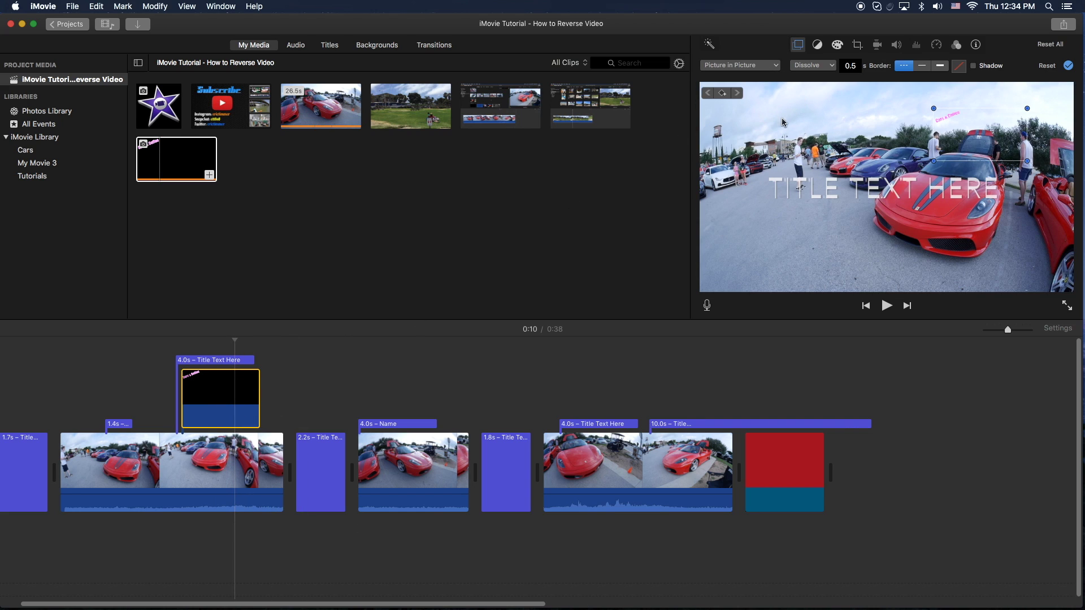
drag(933, 162, 818, 339)
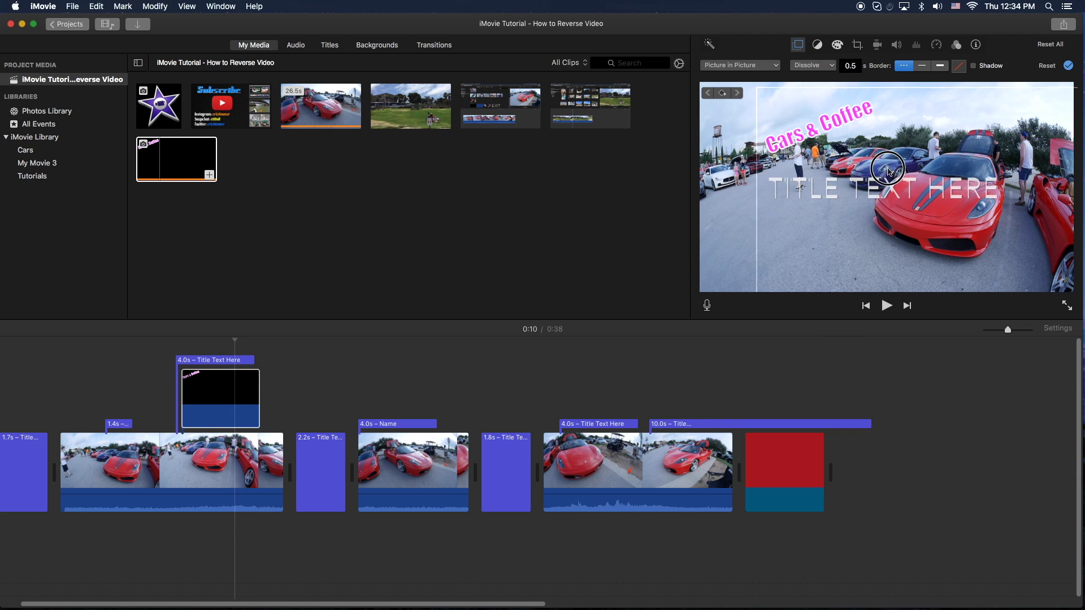
drag(745, 191, 865, 173)
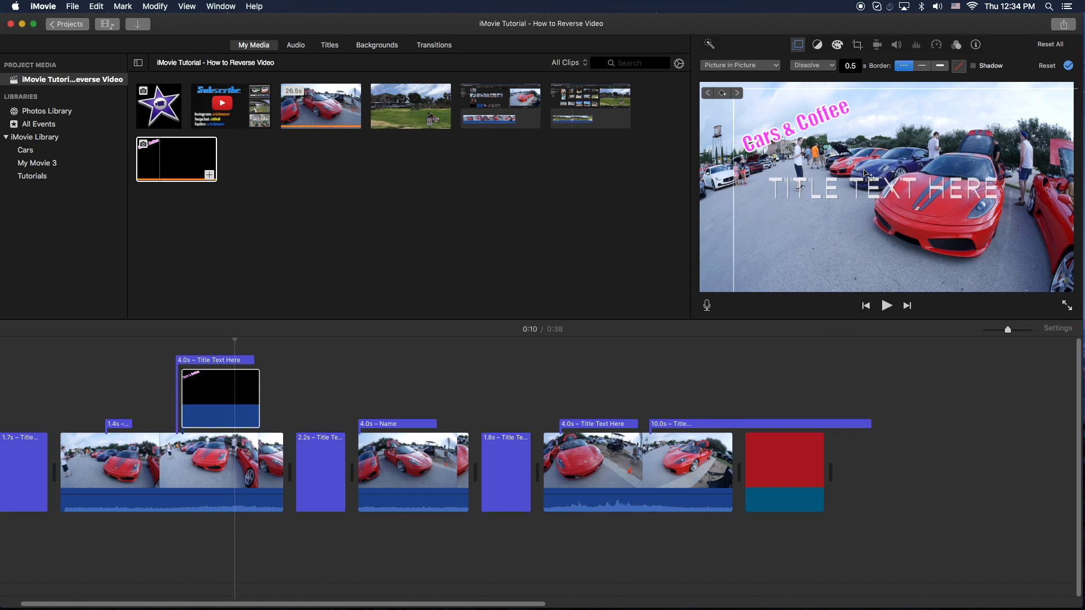
click(1067, 66)
Play back the overlay section from just before the Cars & Coffee clip
click(164, 372)
key(space)
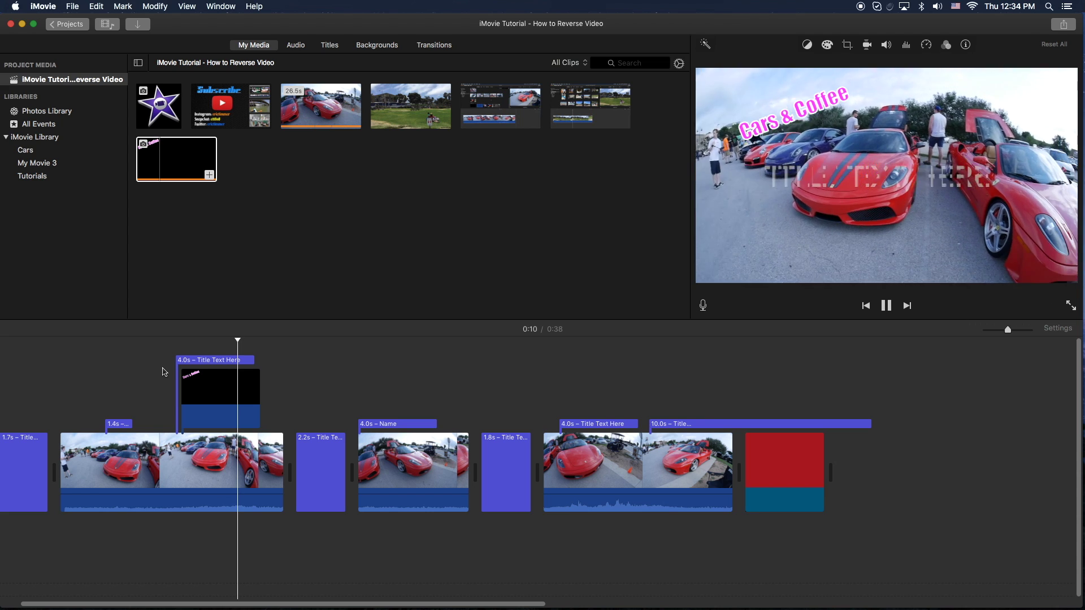
key(space)
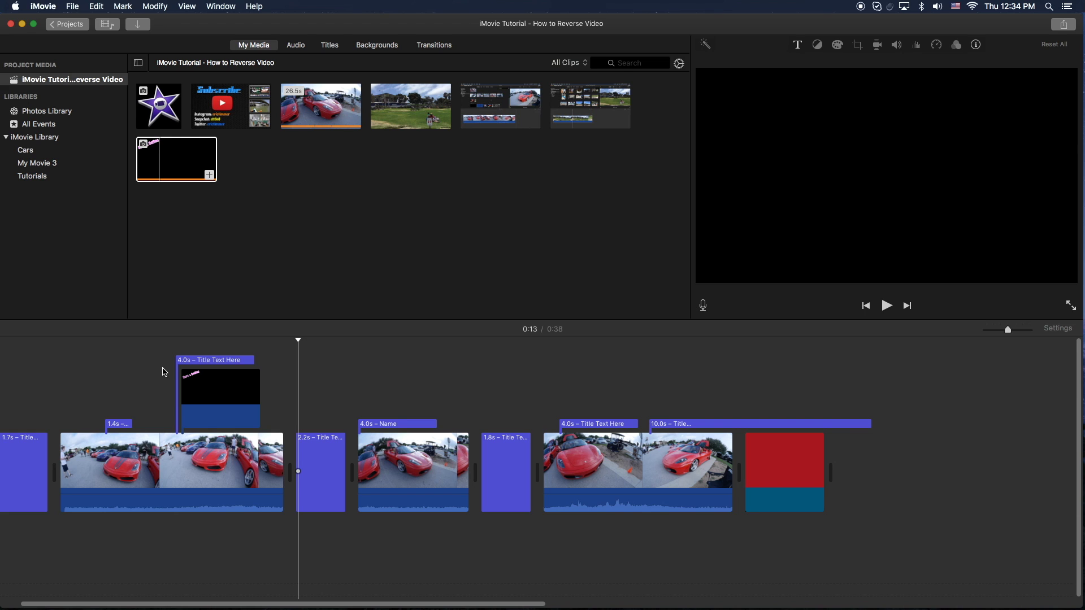
mouse_move(154, 602)
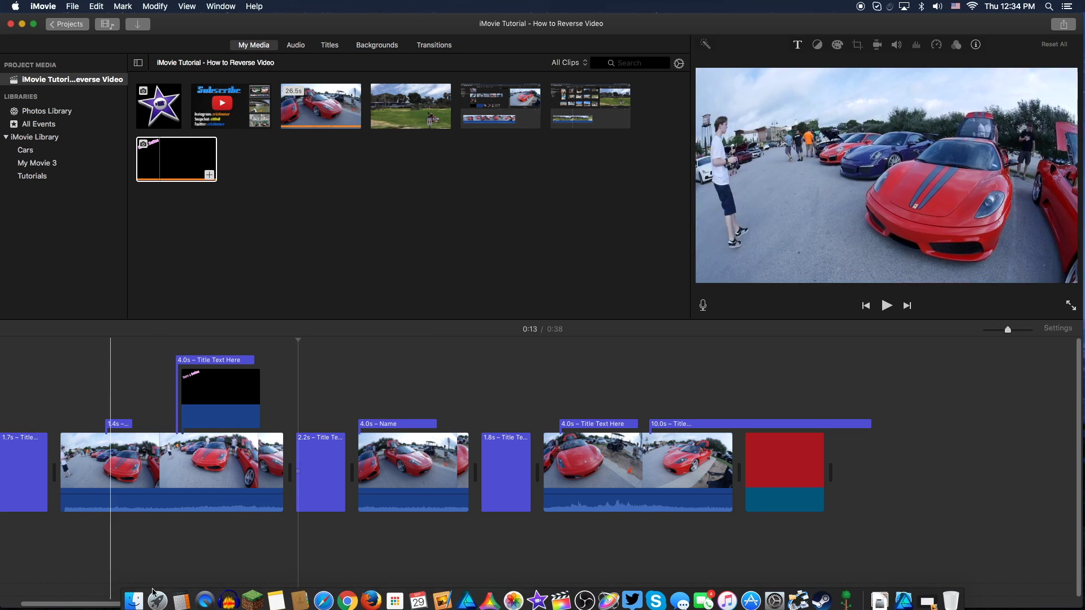
Bring the Pixelmator image with the pink Cars & Coffee text to the front
click(442, 595)
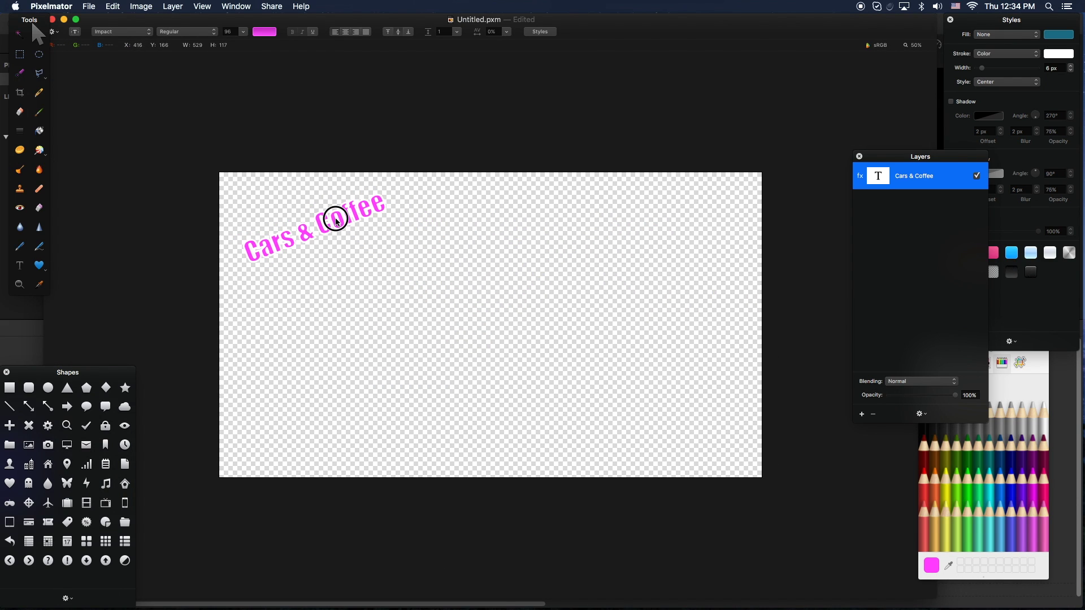
Move the Cars & Coffee text toward the top-left, then cancel the export dialog
drag(361, 221, 331, 211)
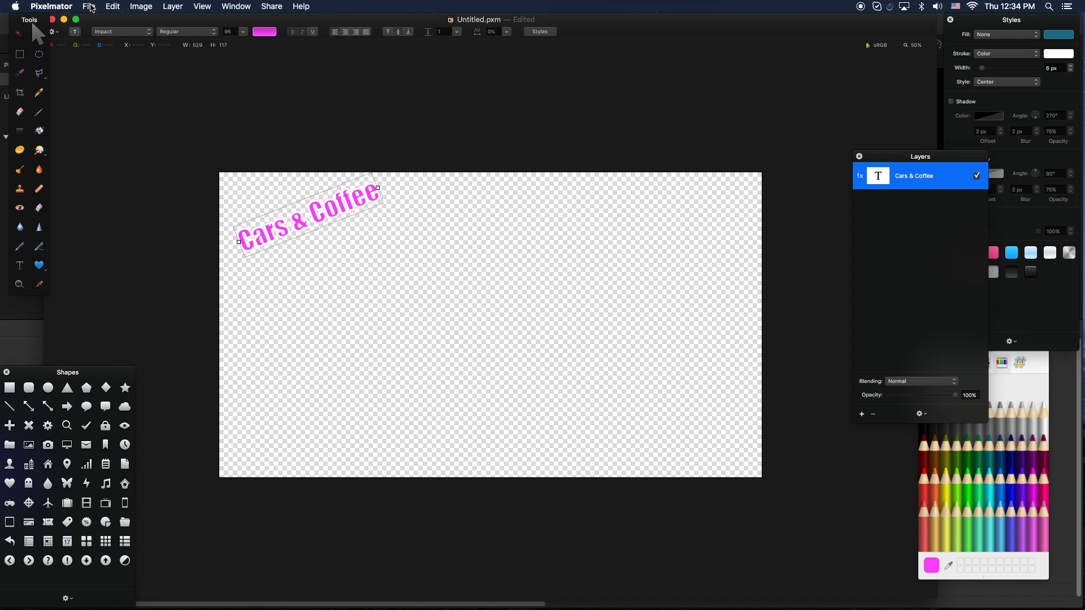
click(89, 6)
click(105, 123)
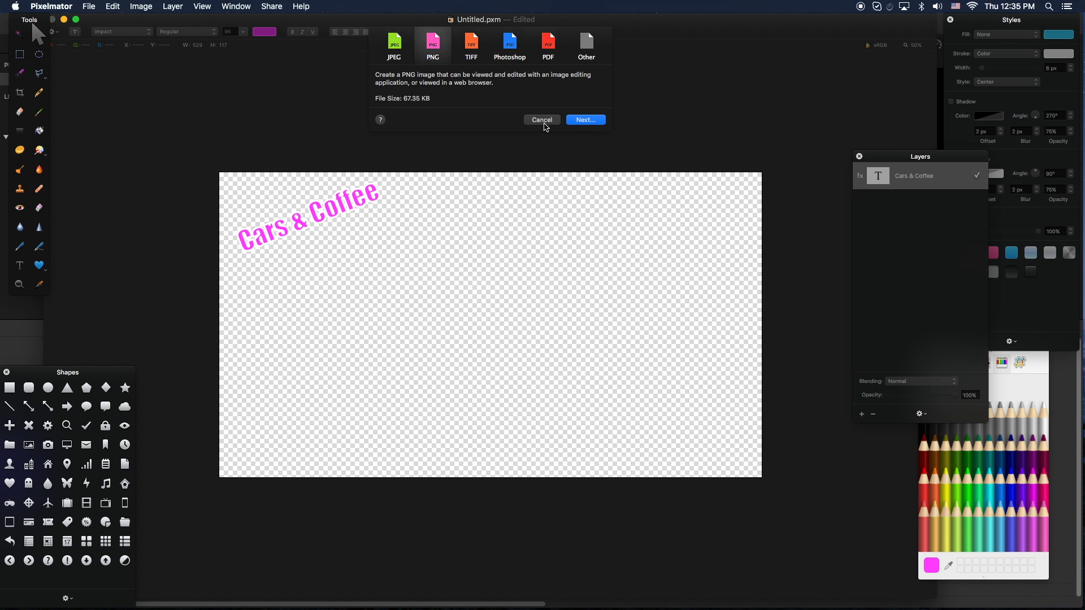
click(543, 120)
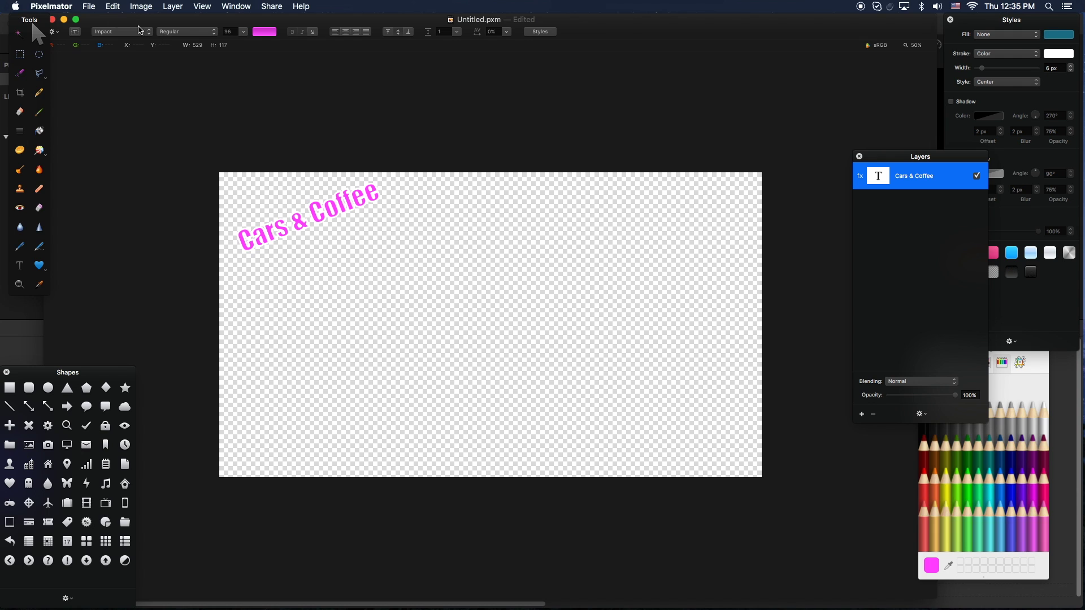
Minimize Pixelmator and maximize the iMovie window to fill the screen
click(51, 5)
click(51, 6)
click(64, 19)
click(456, 23)
double_click(455, 23)
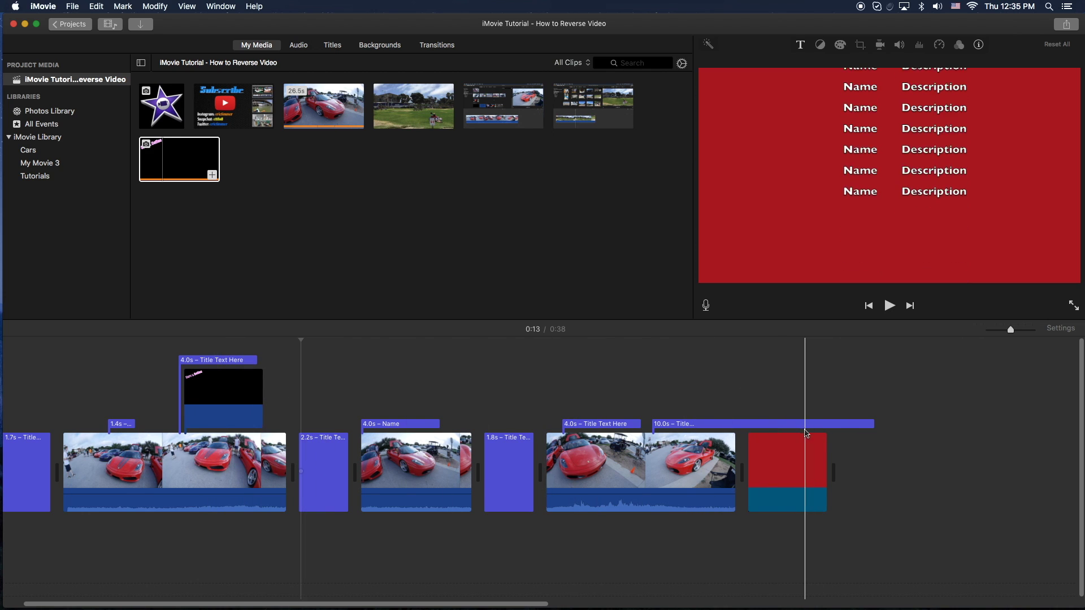
In the 10.0s credits, remove the iMovie heading's outline and retype the first Description as 'Hi Mom'
click(706, 424)
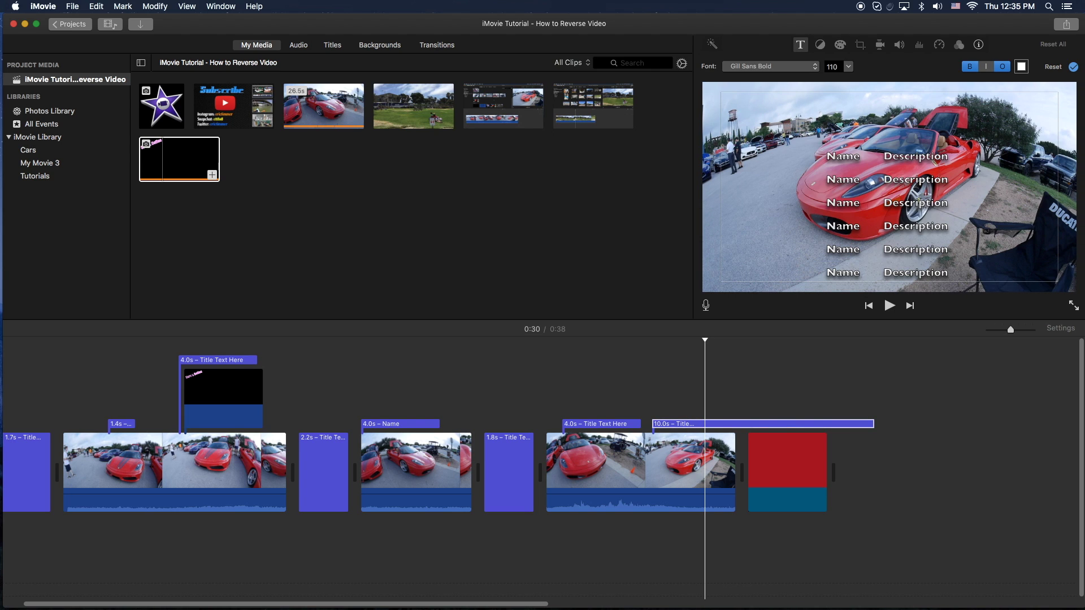
text(iMo)
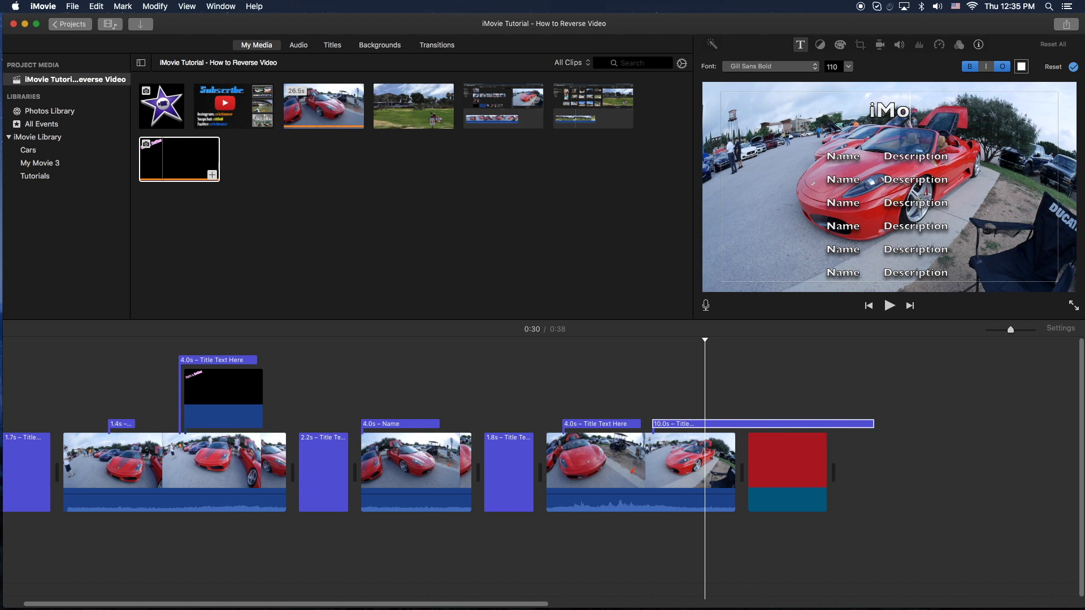
text(vie)
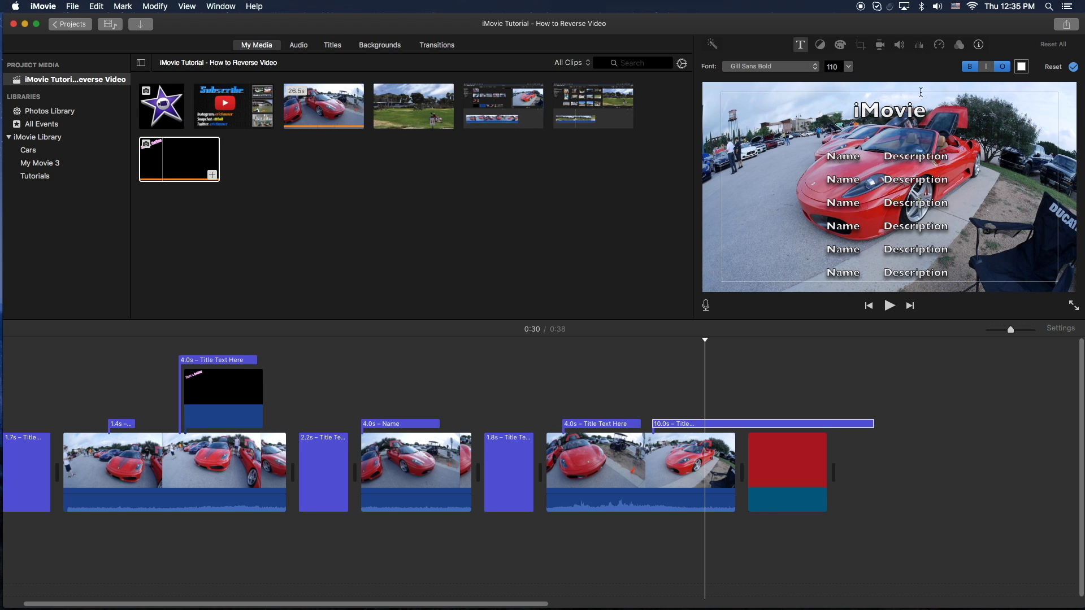
drag(927, 112, 844, 114)
click(1003, 68)
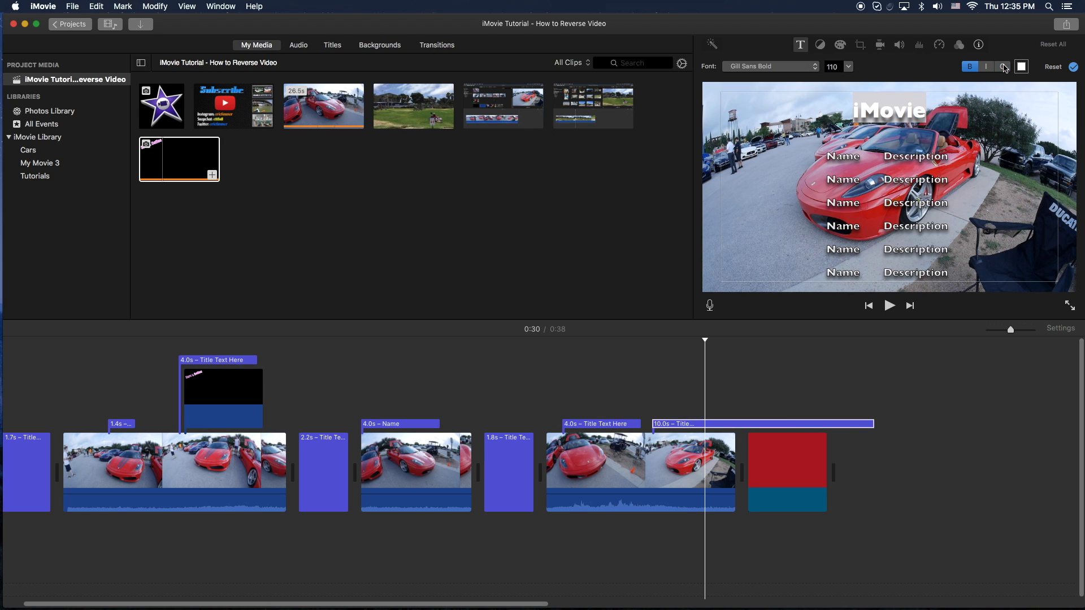
click(948, 167)
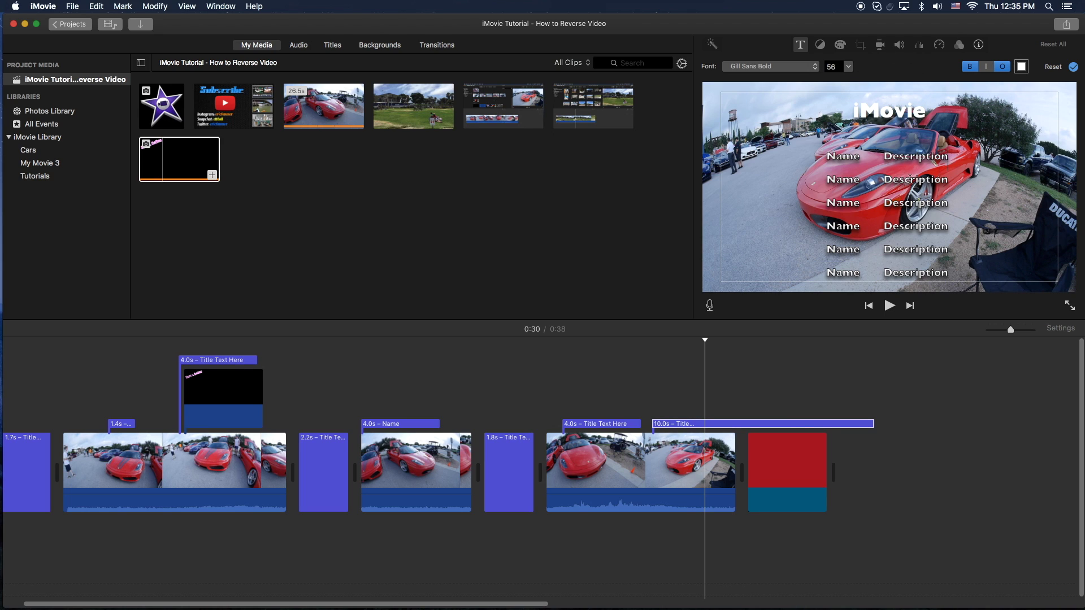
drag(950, 157, 883, 157)
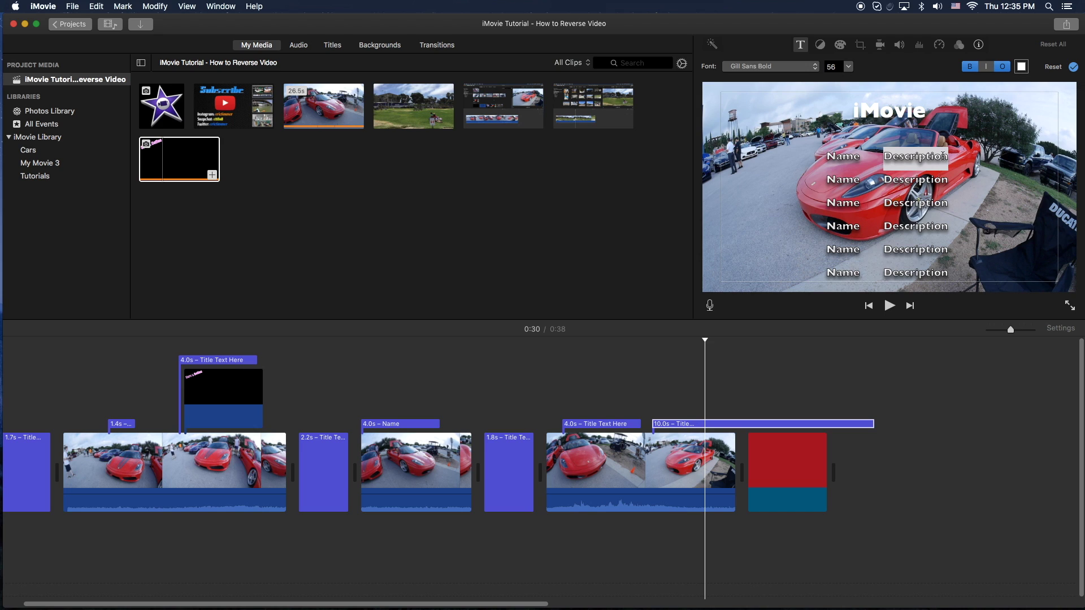
text(Hi)
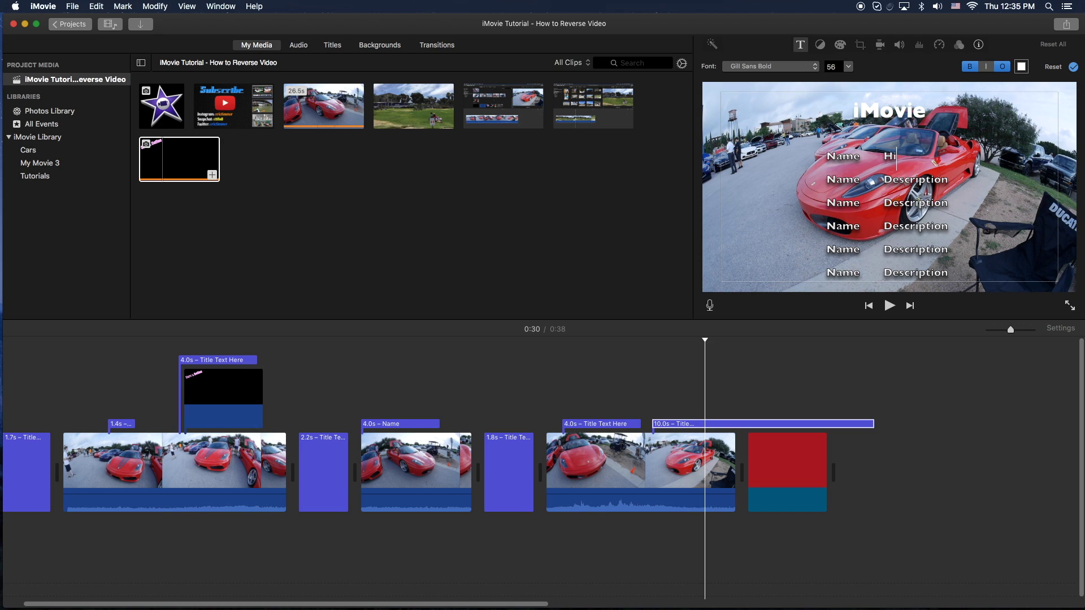
text( Mome)
Delete the red ending title and make the 10.0s credits a standalone final clip
click(781, 457)
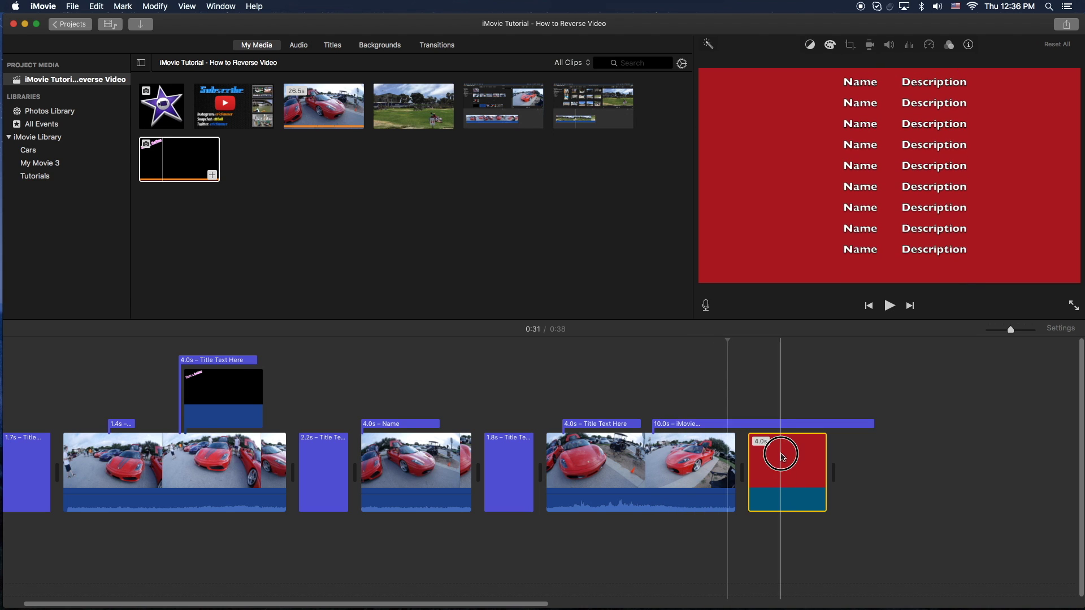
key(Delete)
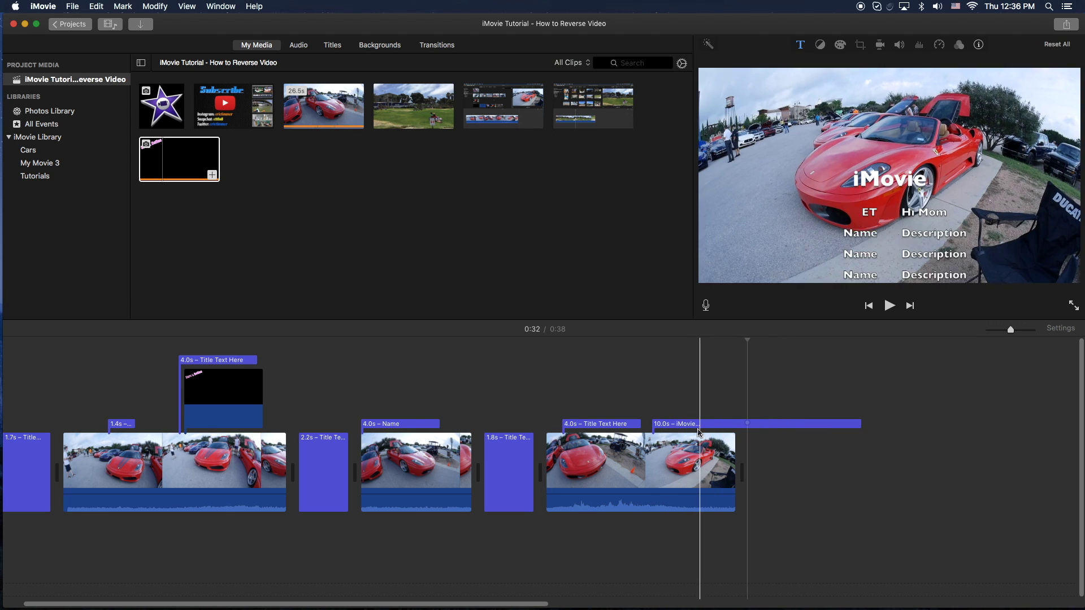
click(681, 424)
mouse_move(681, 424)
mouse_down()
mouse_move(801, 447)
mouse_move(737, 424)
mouse_up()
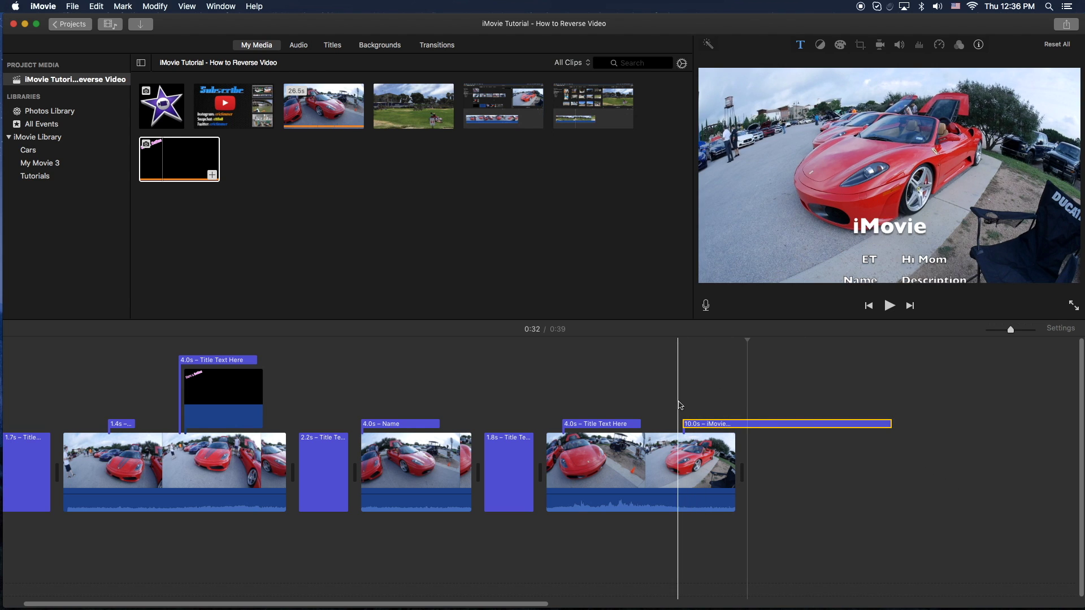
mouse_move(732, 423)
mouse_down()
mouse_move(772, 452)
mouse_move(755, 458)
mouse_up()
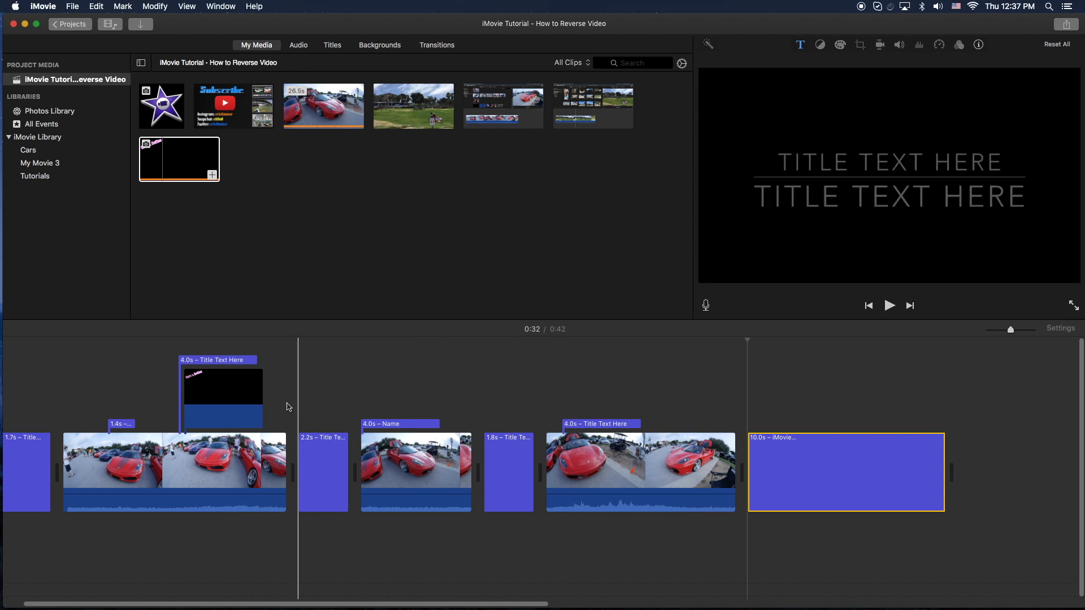
click(240, 394)
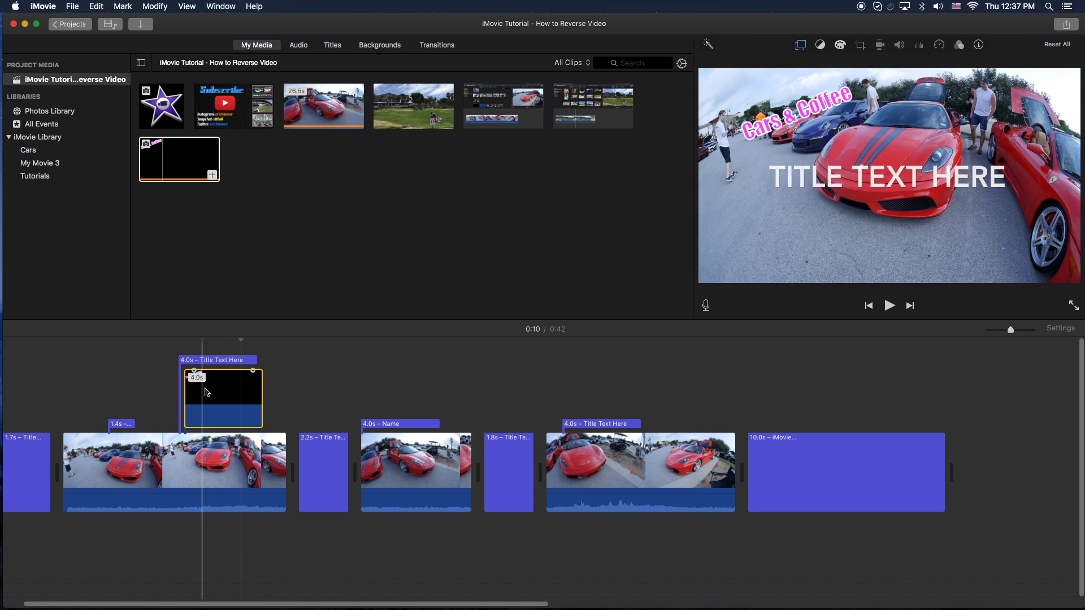
Put the Title Text Here title after the 2.6s Name title and move the Cars & Coffee overlay later
drag(586, 429, 440, 427)
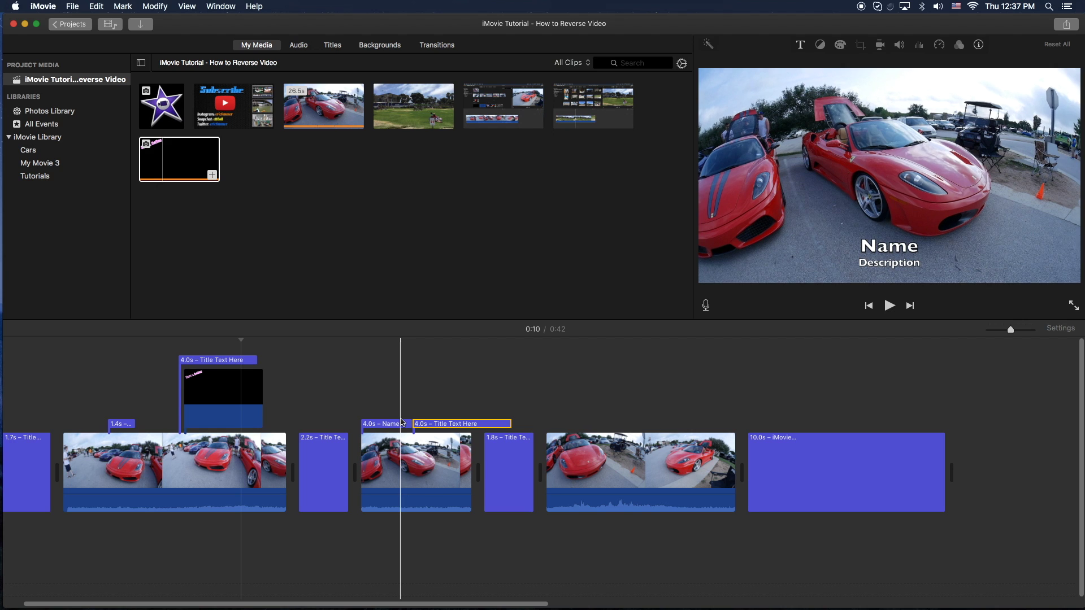
key(space)
click(400, 424)
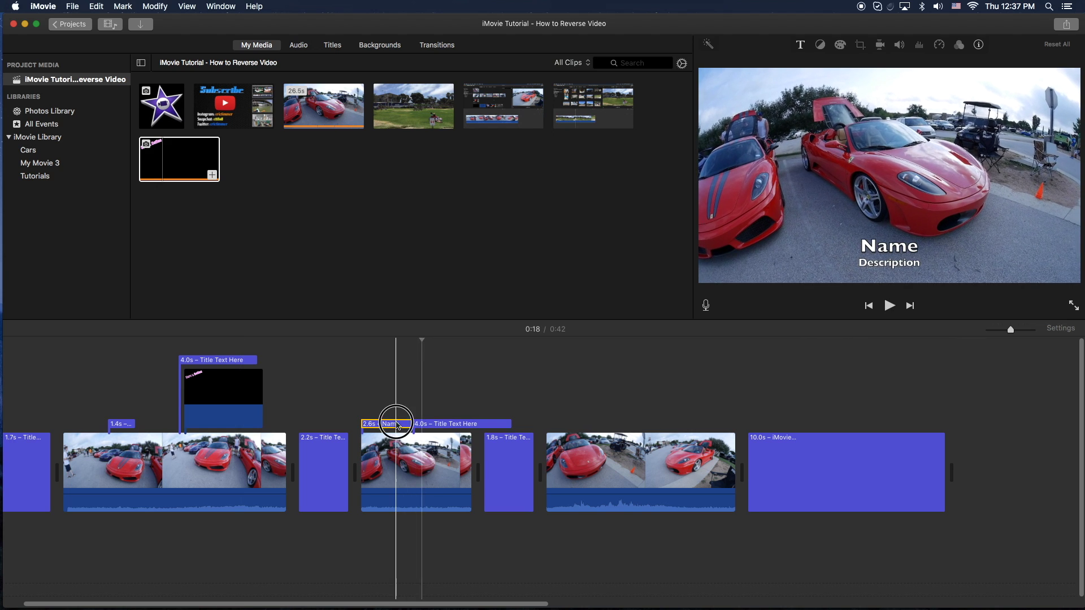
key(space)
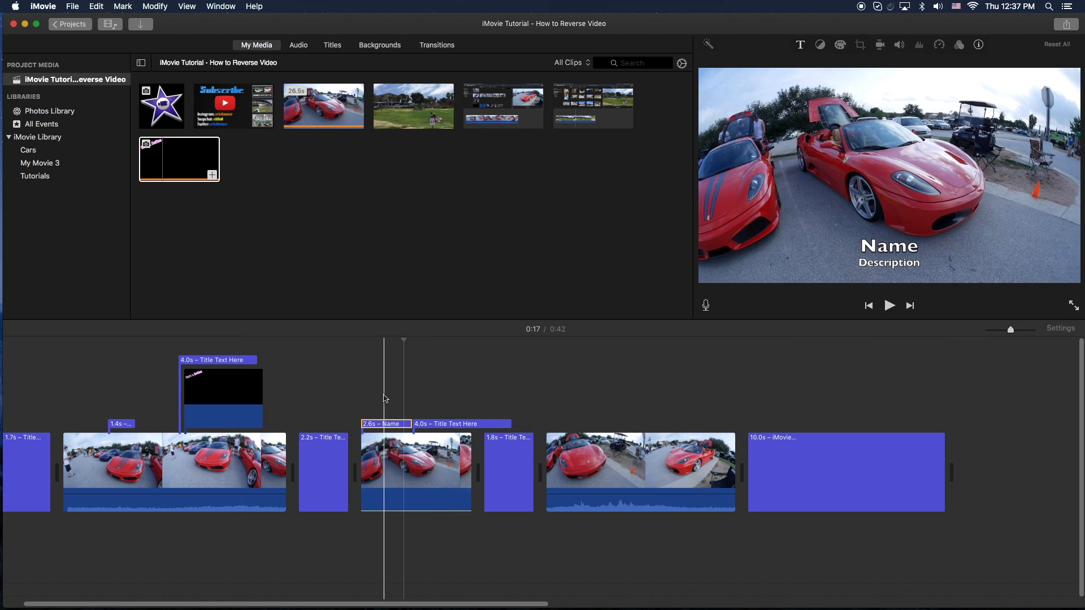
click(405, 397)
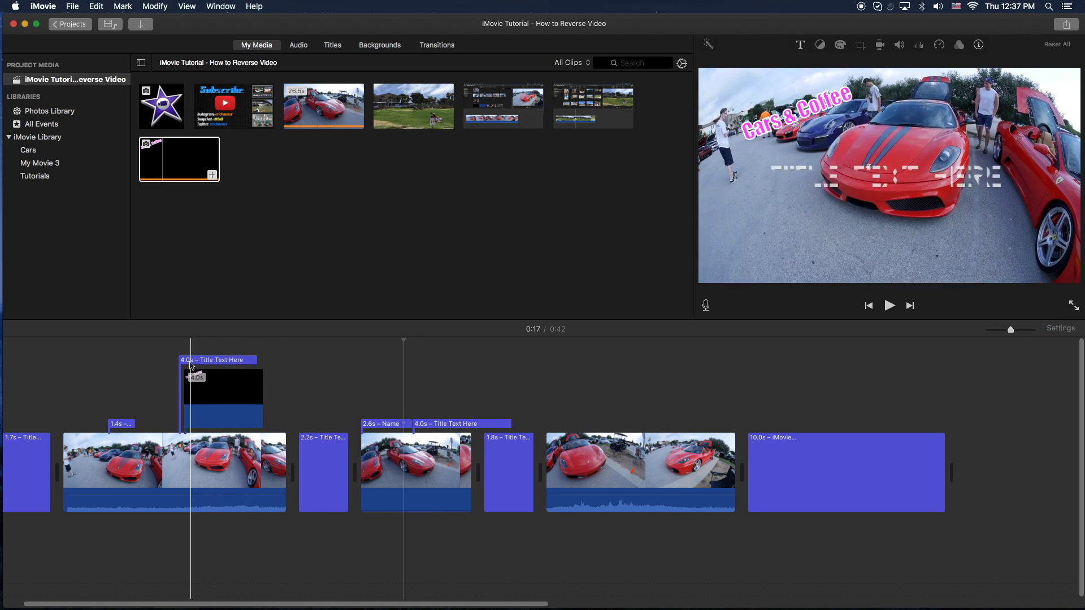
drag(191, 366, 212, 368)
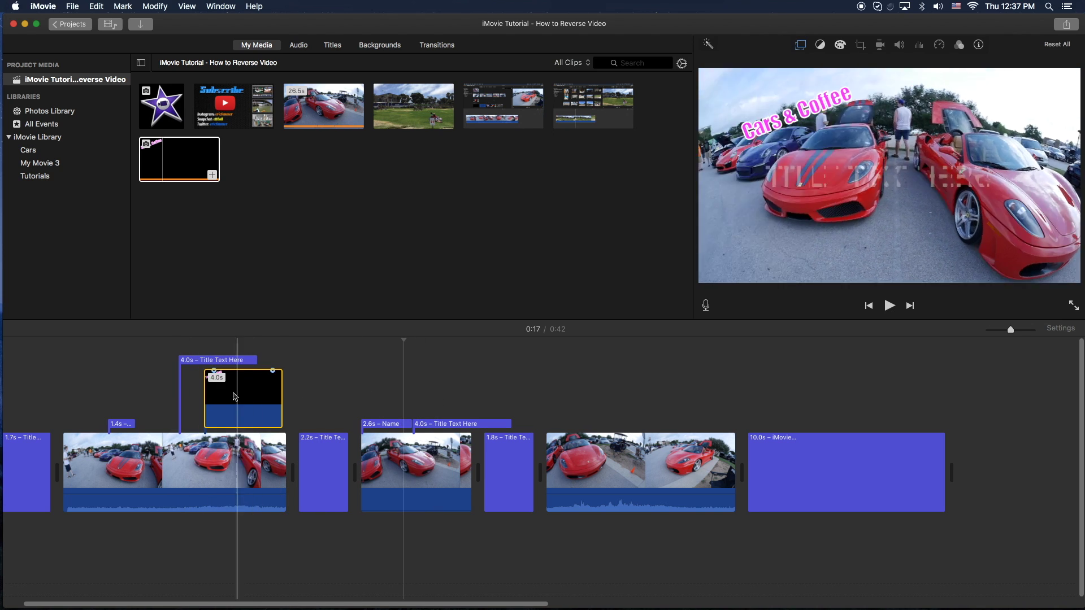